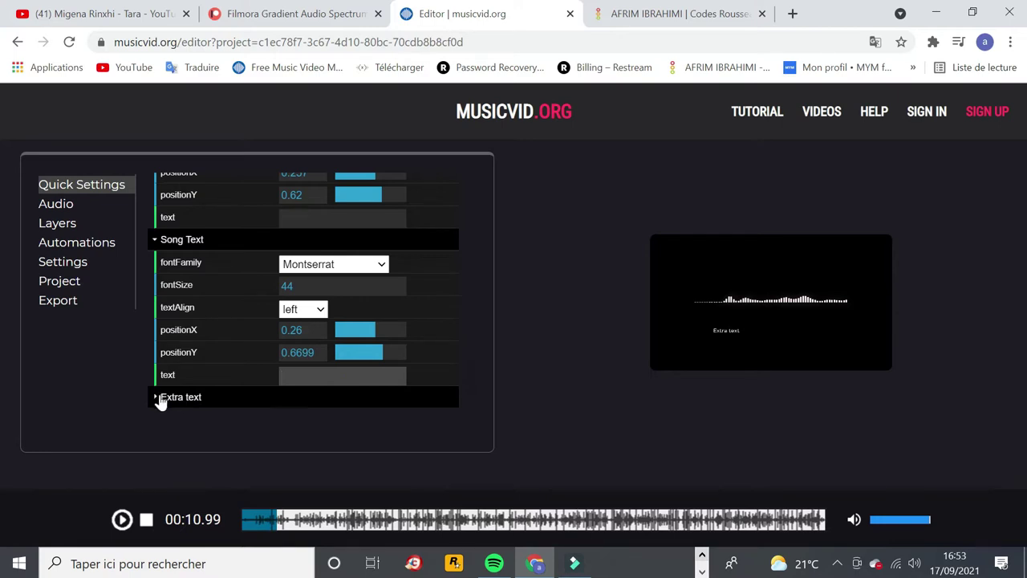
Clear the default text of the Extra text element and start exporting the spectrum video
left_click(160, 397)
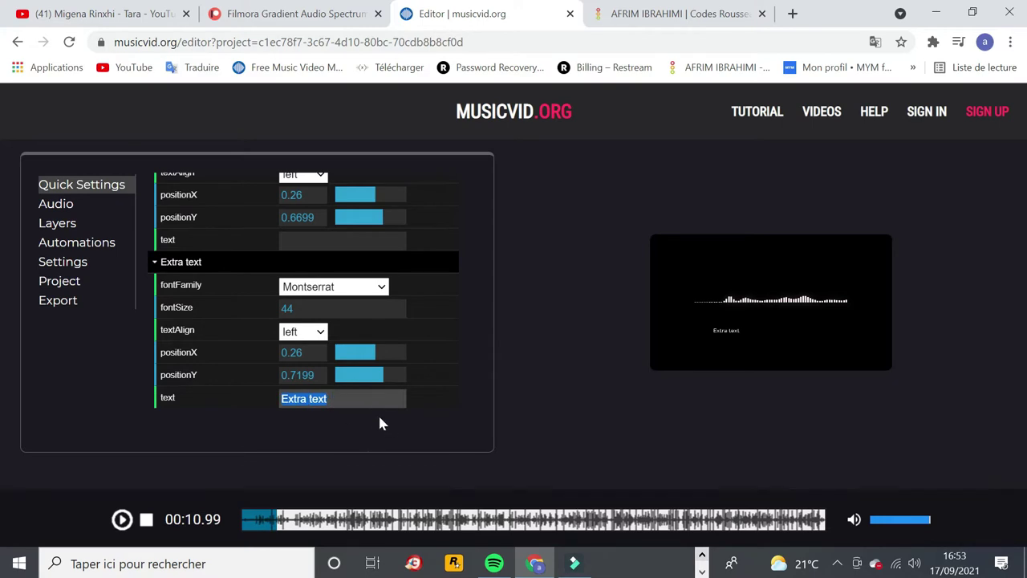
scroll(369, 355, "up", 15)
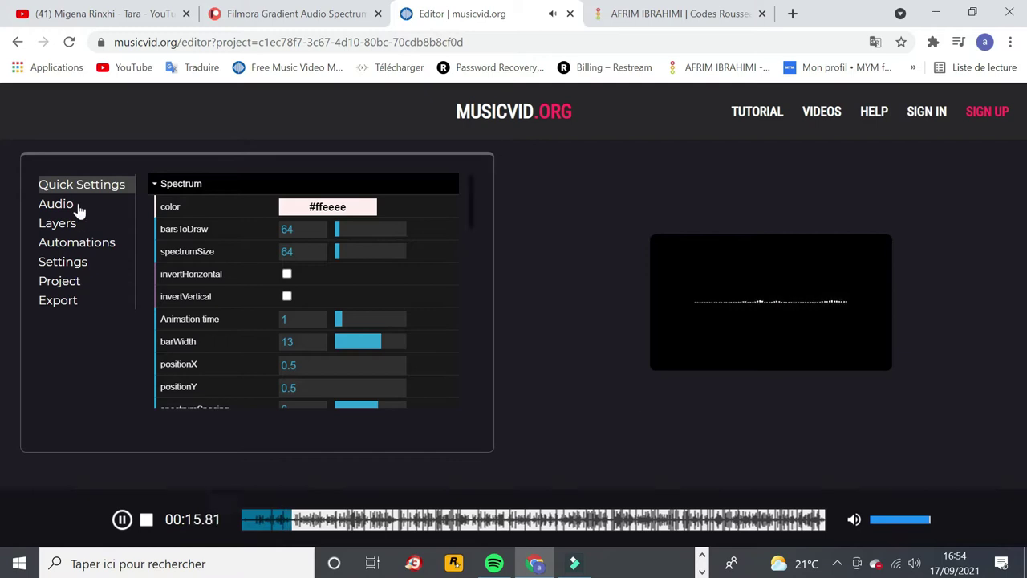
left_click(64, 300)
left_click(167, 349)
left_click(711, 413)
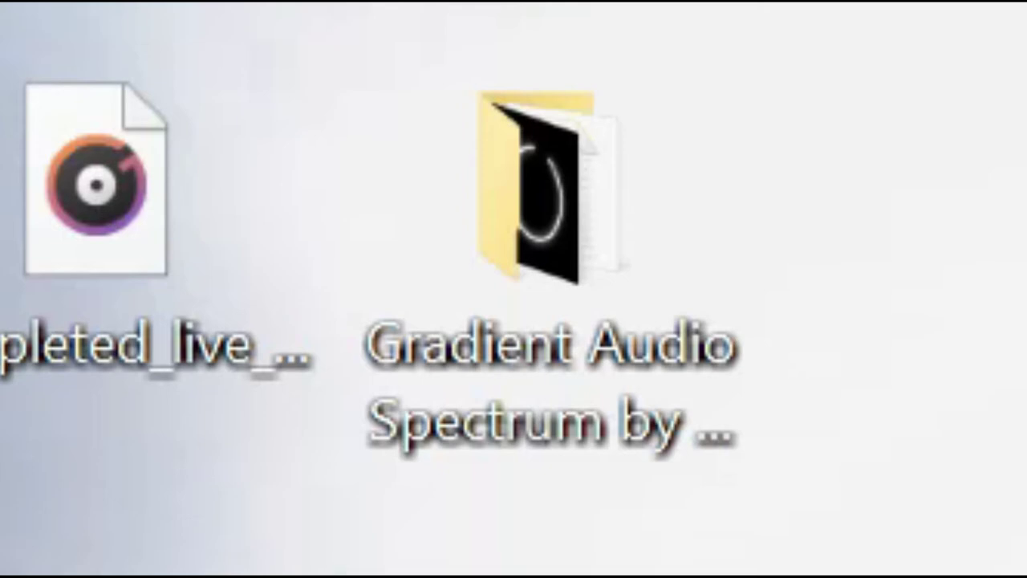
Open the Gradient Audio Spectrum by ReactiveWave folder on the desktop and go into its Gradients subfolder
double_click(615, 290)
left_click_drag(347, 333, 346, 324)
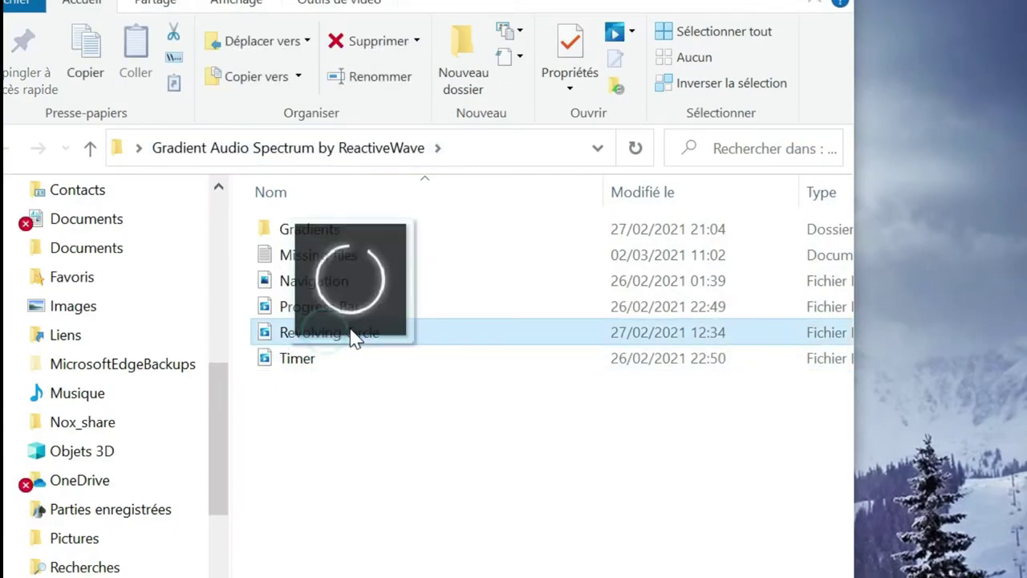
left_click(302, 280)
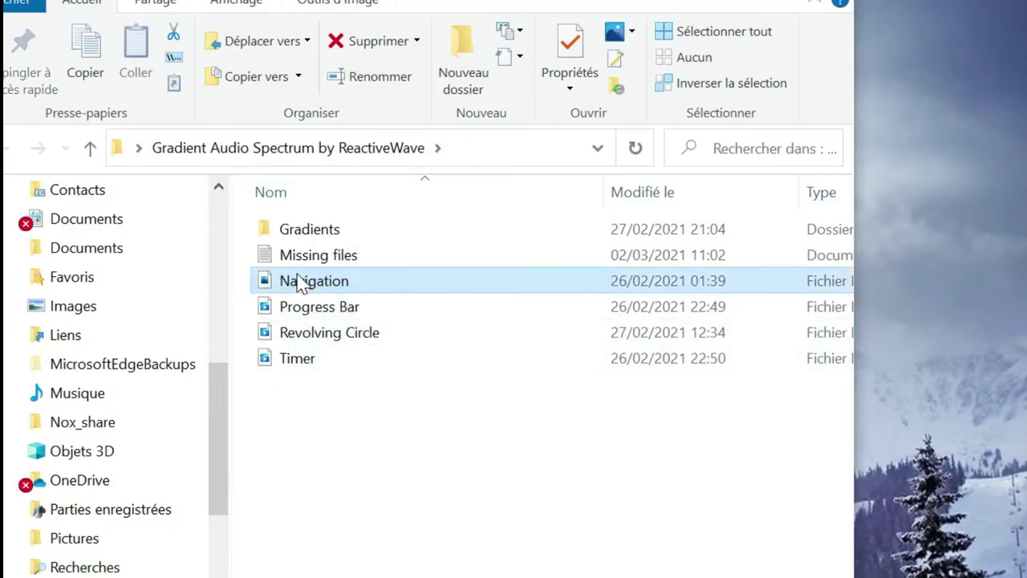
double_click(313, 229)
Look through the individual gradient subfolders to compare their background and card images
double_click(334, 232)
left_click(6, 146)
double_click(321, 255)
left_click(7, 147)
double_click(353, 281)
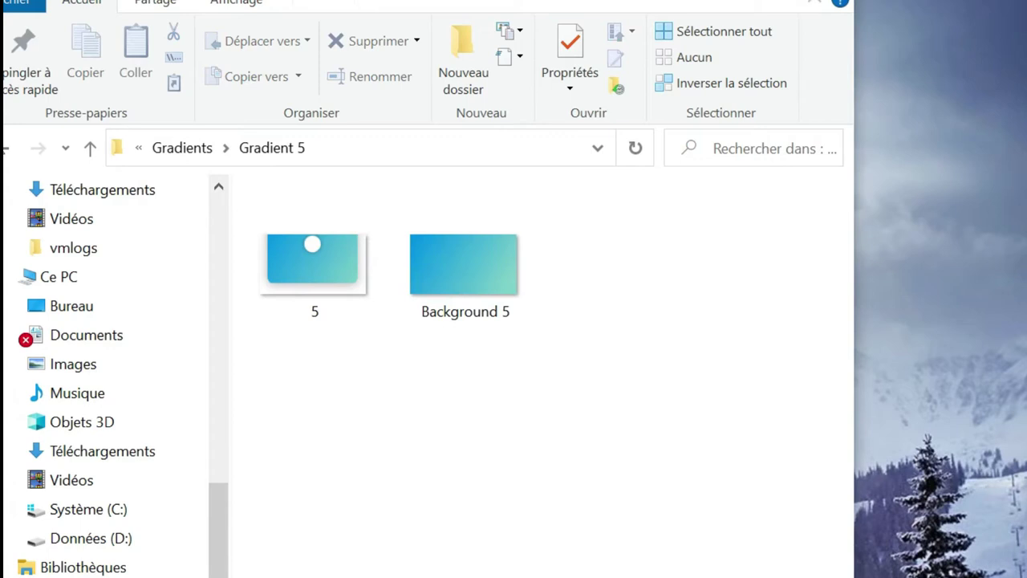
left_click(7, 148)
double_click(369, 307)
left_click(7, 148)
double_click(399, 327)
left_click(7, 148)
double_click(454, 292)
Open the Gradient 9 folder and import its images Background 9 and 9 into the Filmora project media
left_click(9, 148)
double_click(313, 307)
left_click_drag(280, 376, 627, 503)
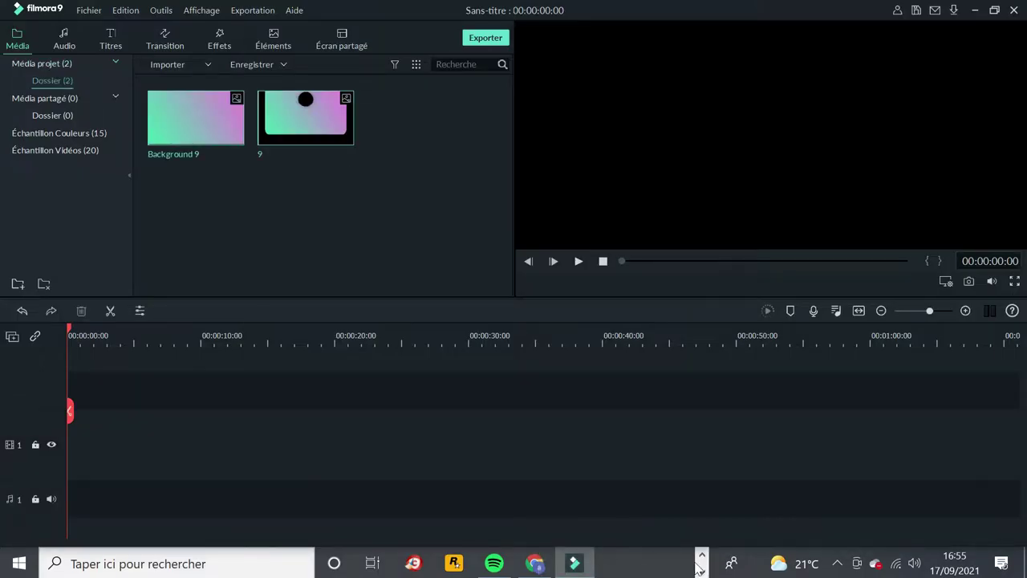
Import the Progress Bar, Revolving Circle, Timer and Navigation files from the ReactiveWave folder into the project media, and switch to Chrome
left_click(702, 554)
left_click(447, 564)
left_click(553, 496)
left_click_drag(464, 24, 804, 46)
left_click(461, 152)
left_click(460, 152)
left_click_drag(662, 345, 668, 245)
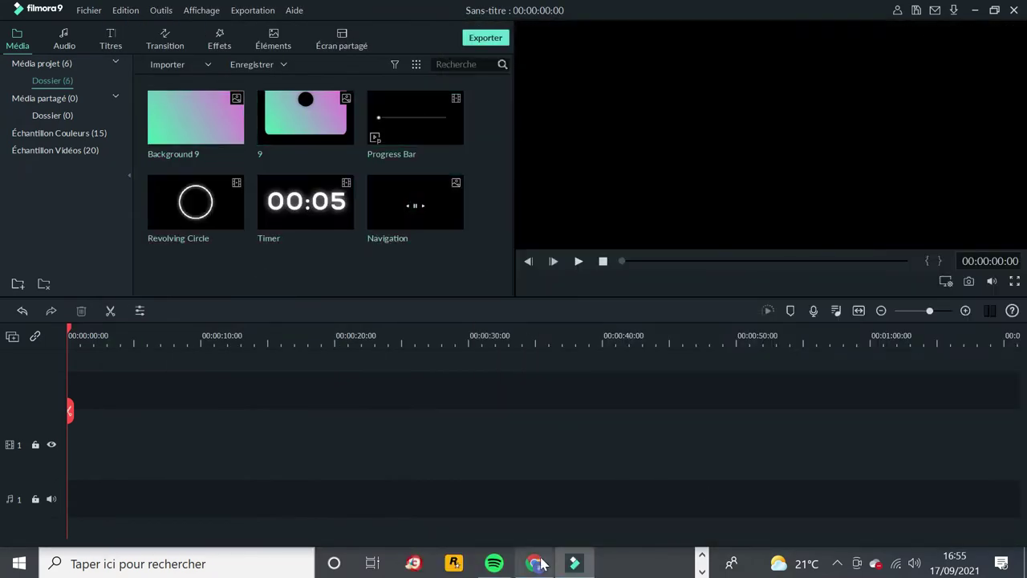
left_click(534, 562)
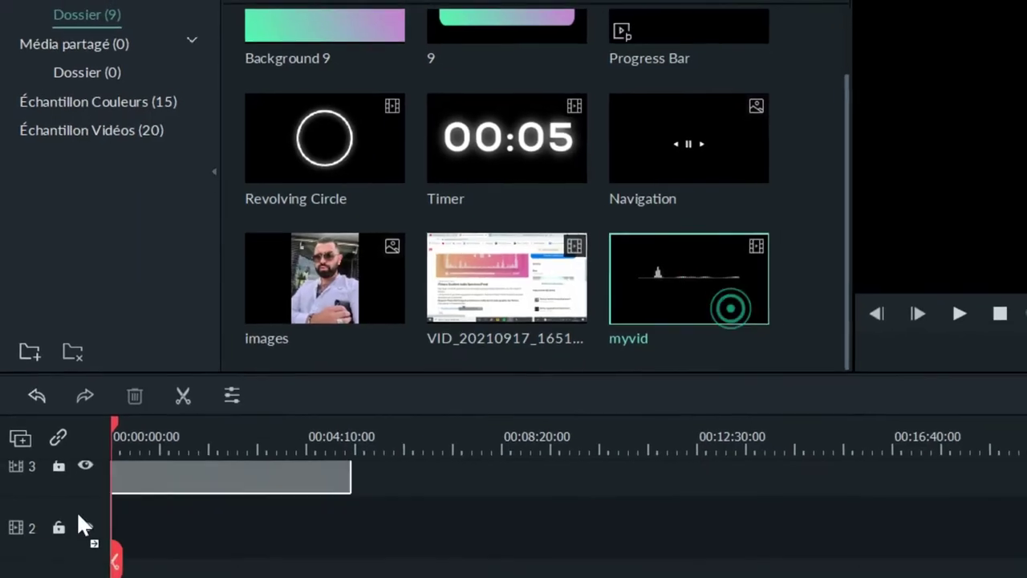
Place the myvid clip on video track 2 and Background 9 on track 1, extending the background to the clip's length
left_click_drag(76, 510, 66, 511)
left_click_drag(299, 26, 106, 577)
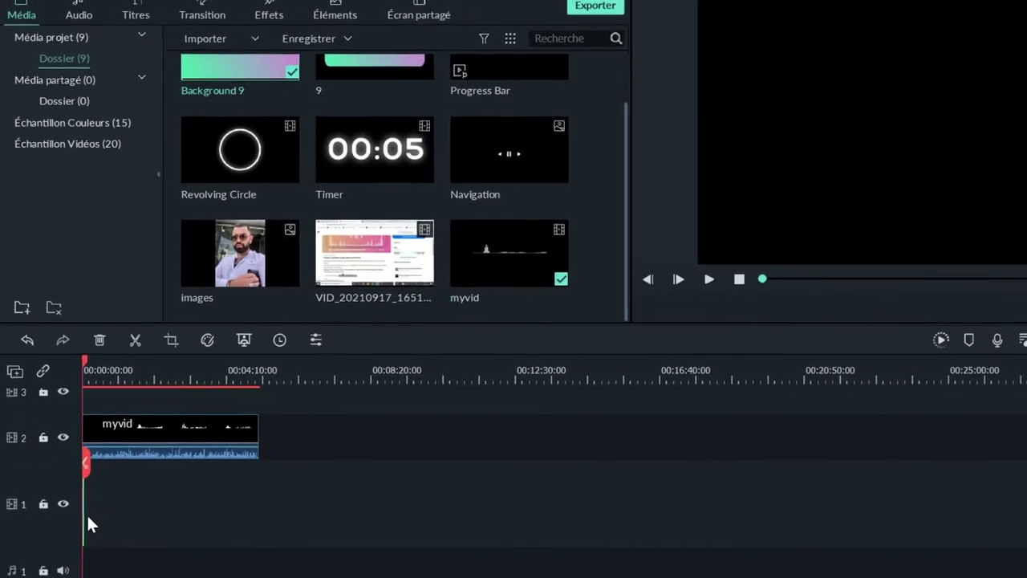
left_click_drag(83, 504, 251, 545)
left_click_drag(213, 491, 219, 490)
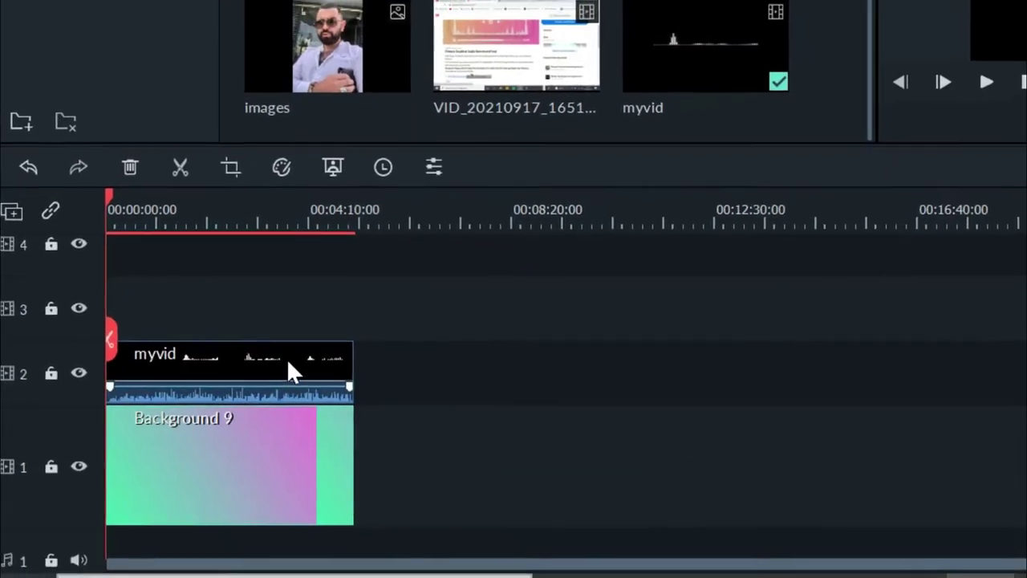
Set the blend mode of the myvid clip to Superposition and play back the result over the gradient
double_click(286, 359)
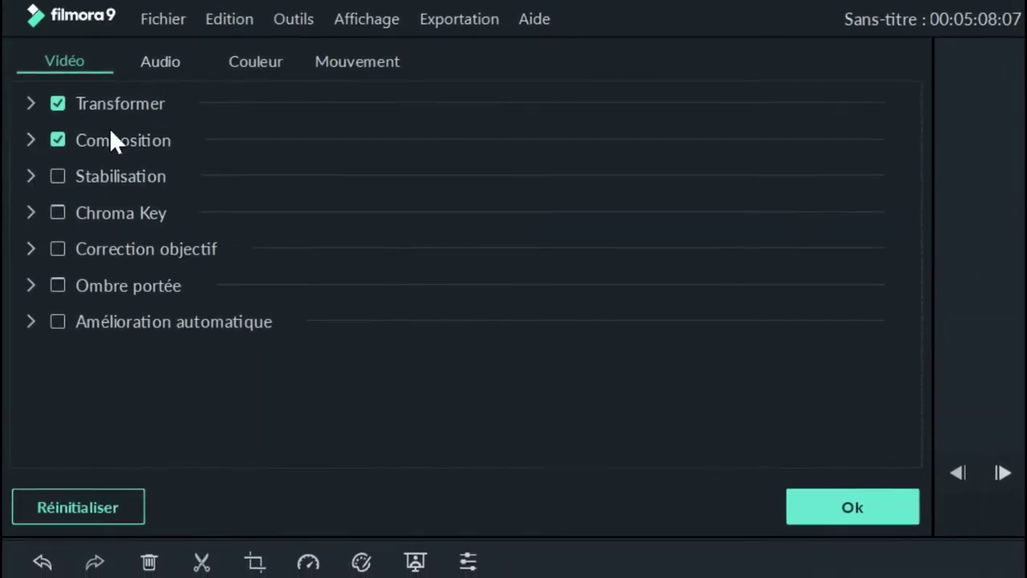
left_click(31, 141)
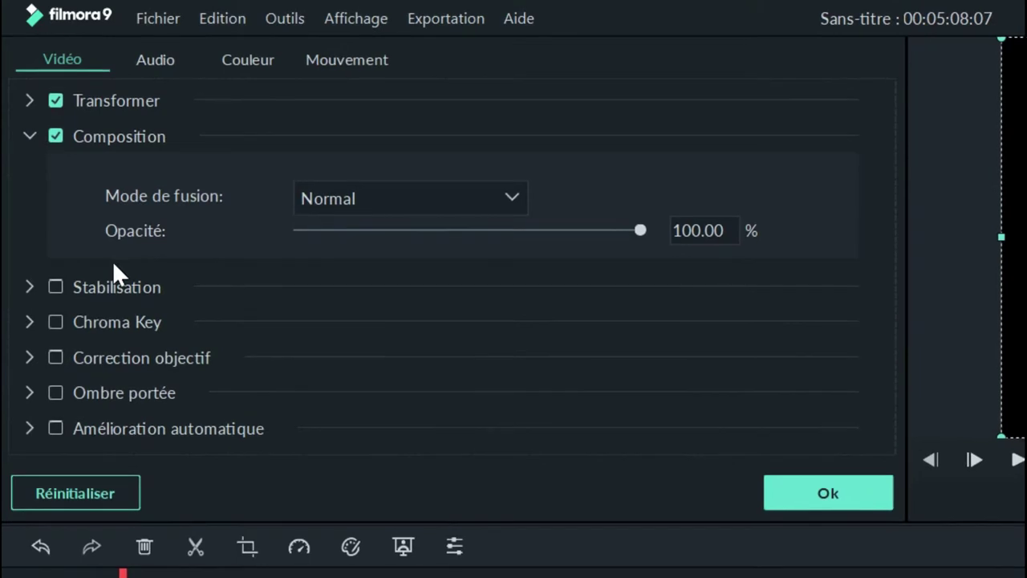
left_click(451, 199)
scroll(440, 353, "down", 1)
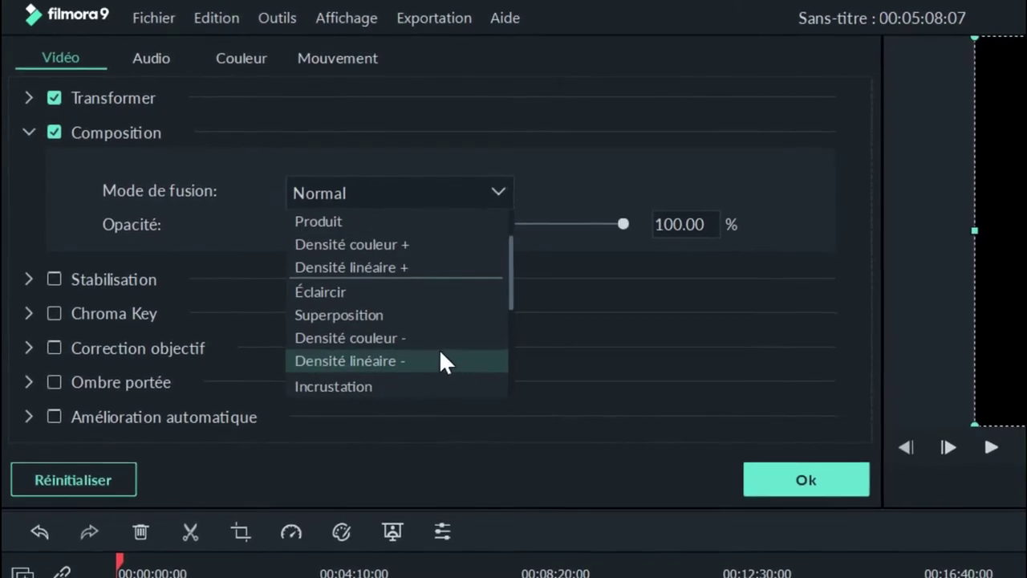
left_click(417, 320)
left_click(786, 474)
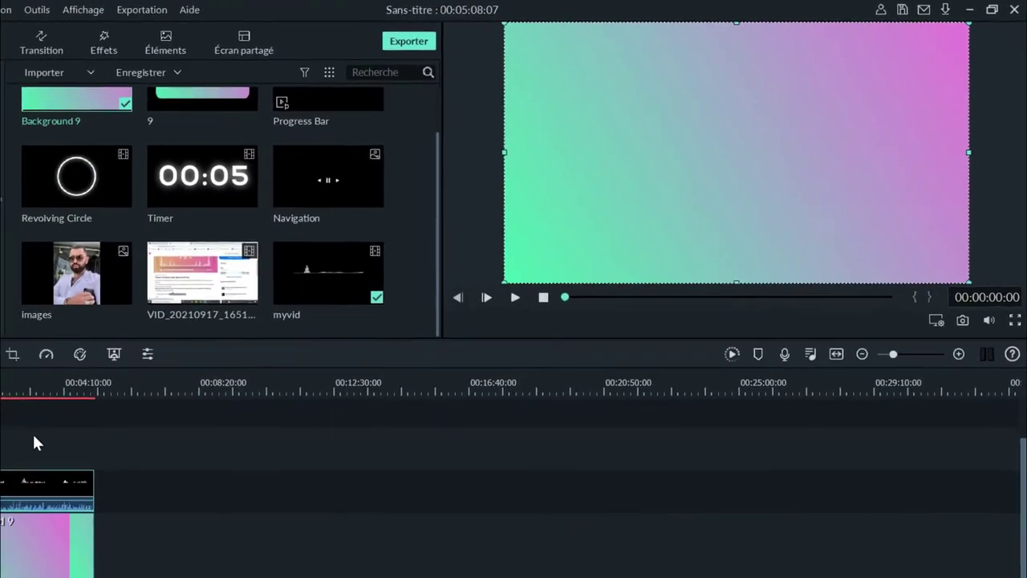
key("space")
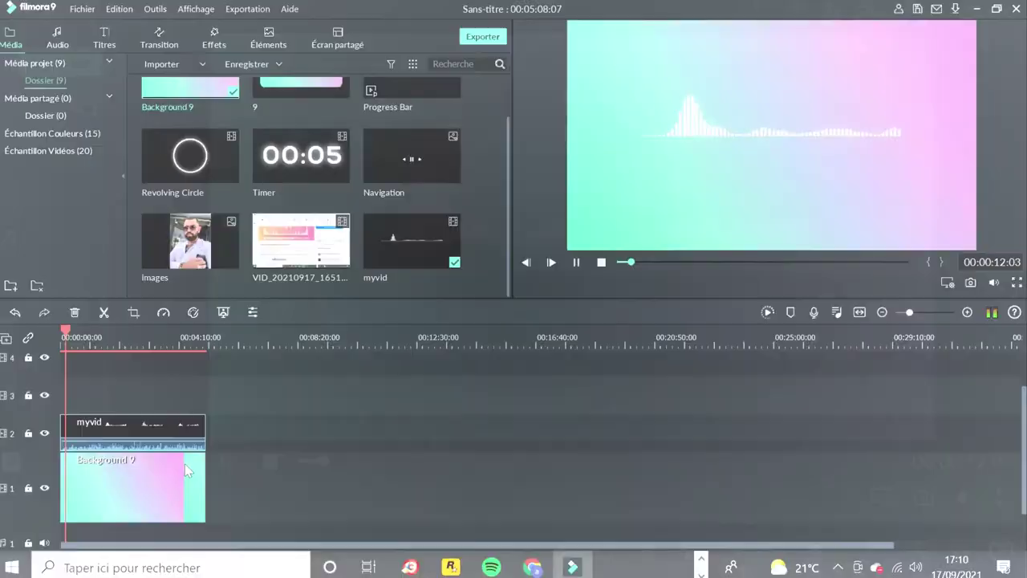
key("space")
Enlarge the myvid clip and move it so the spectrum bars span the lower edge of the frame
double_click(68, 465)
left_click_drag(523, 23, 670, 172)
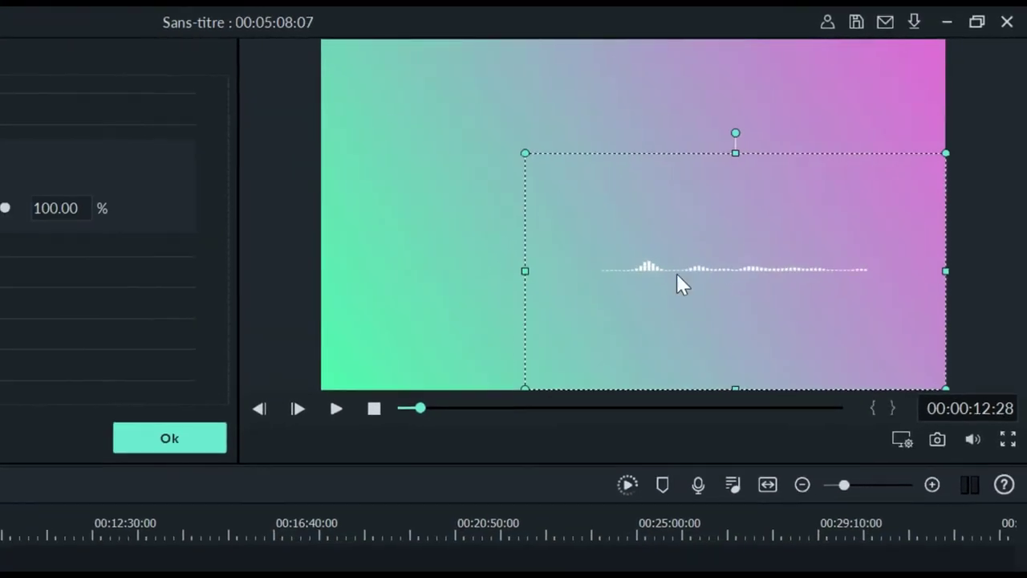
left_click_drag(661, 294, 517, 377)
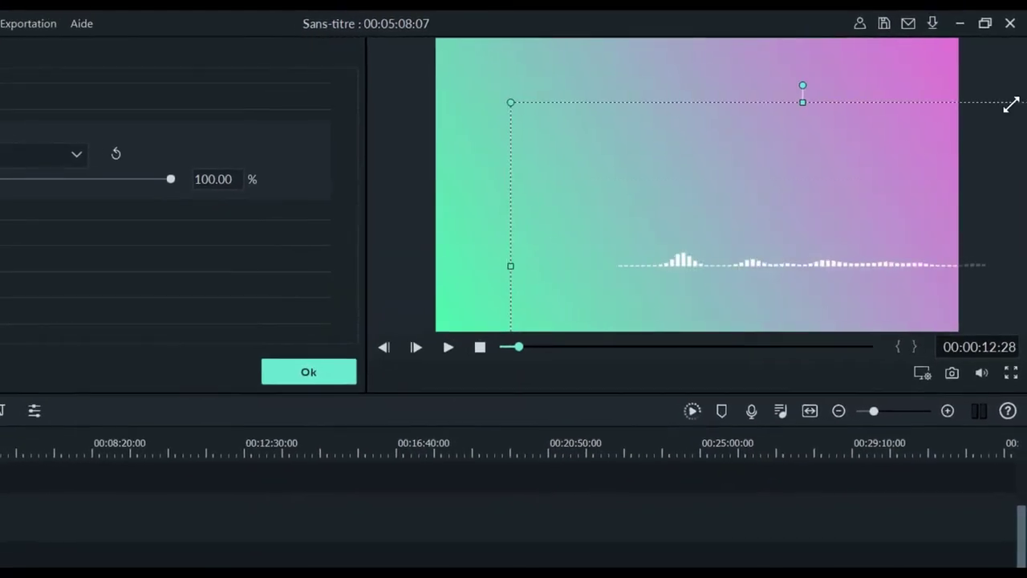
left_click_drag(683, 292, 672, 296)
left_click_drag(449, 146, 223, 45)
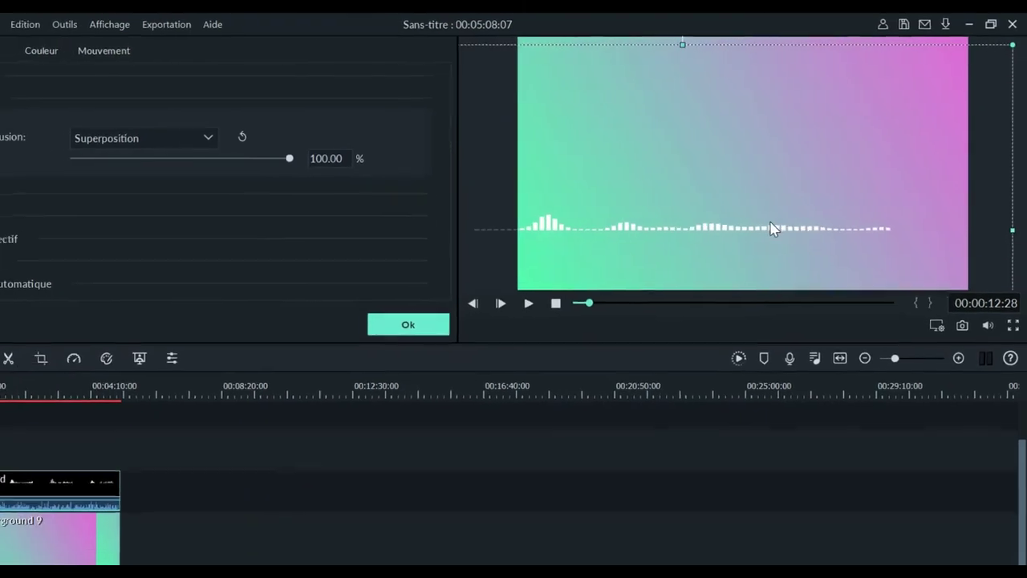
left_click_drag(750, 253, 813, 299)
key("space")
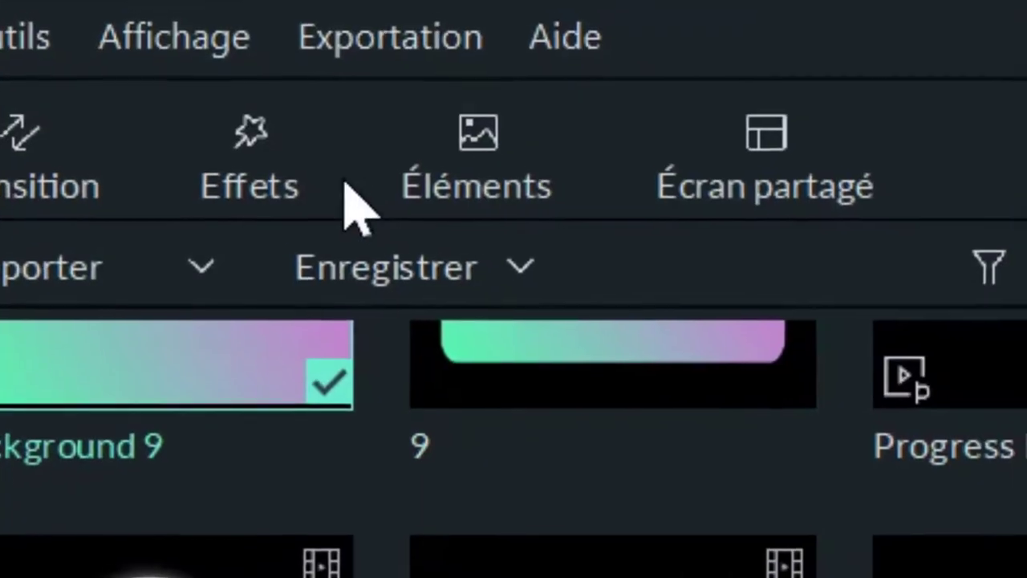
Search the effects for "mir" and apply the Miroir effect to the myvid clip on track 2
left_click(205, 45)
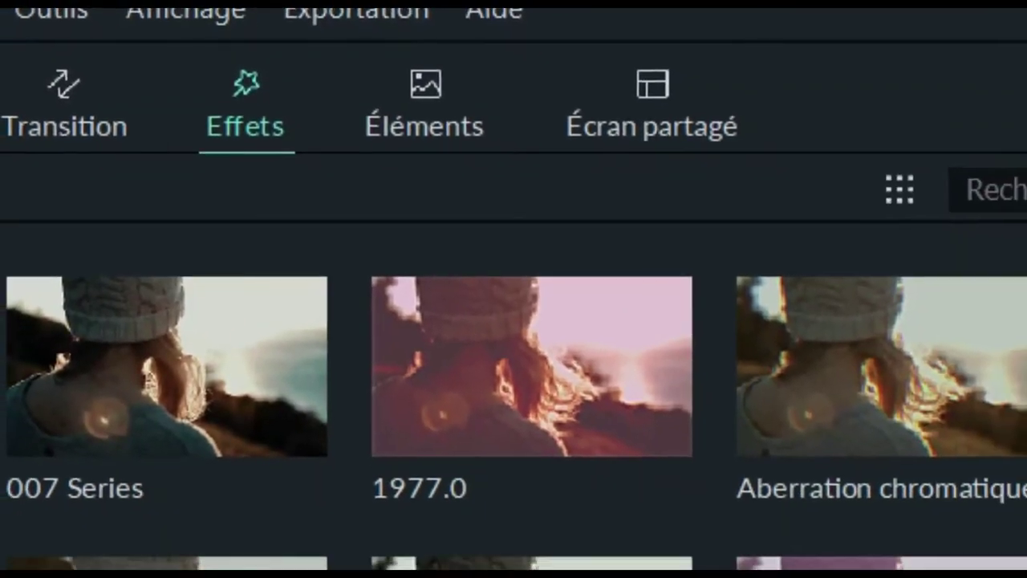
type("mi")
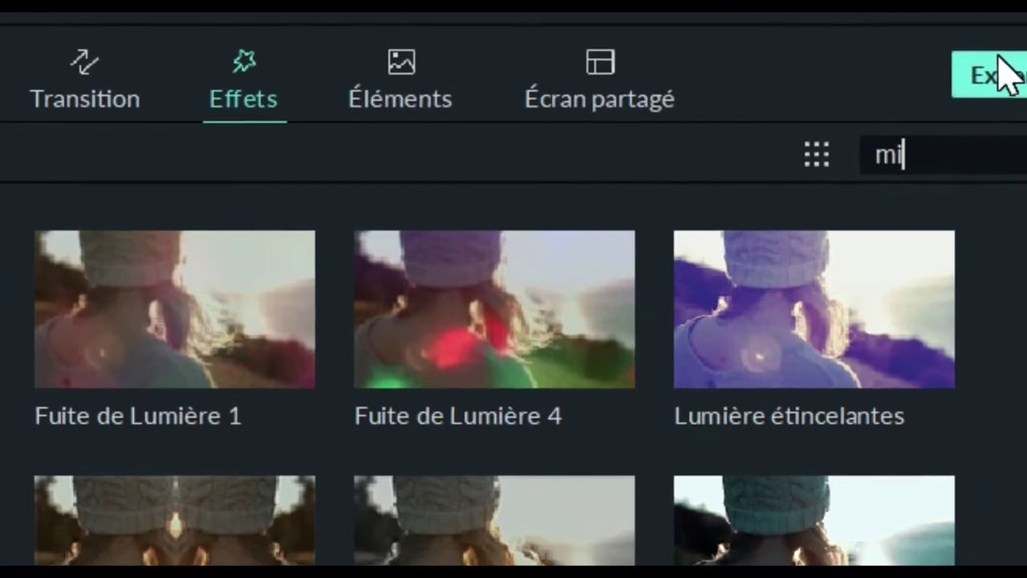
type("r")
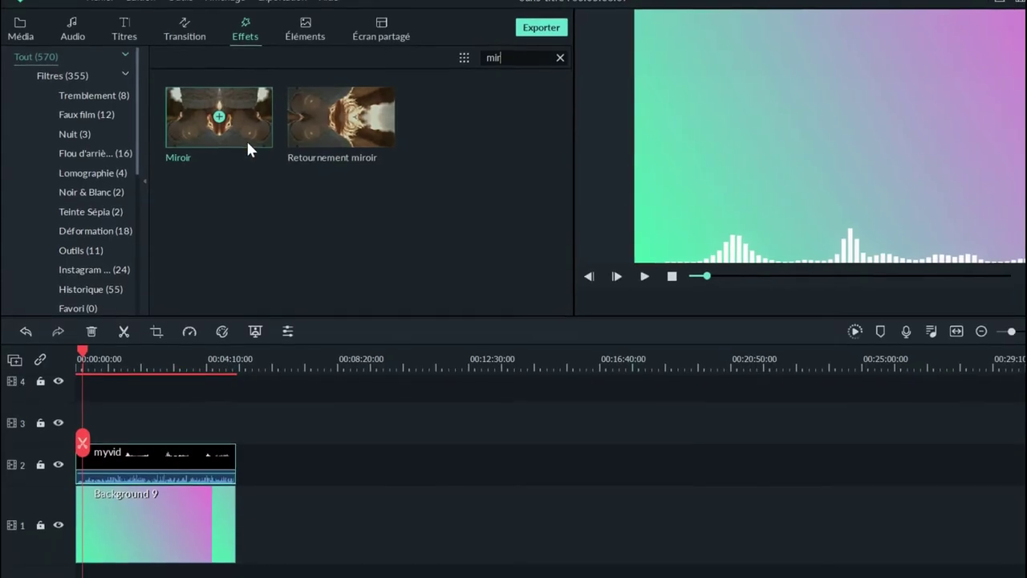
left_click_drag(245, 138, 126, 458)
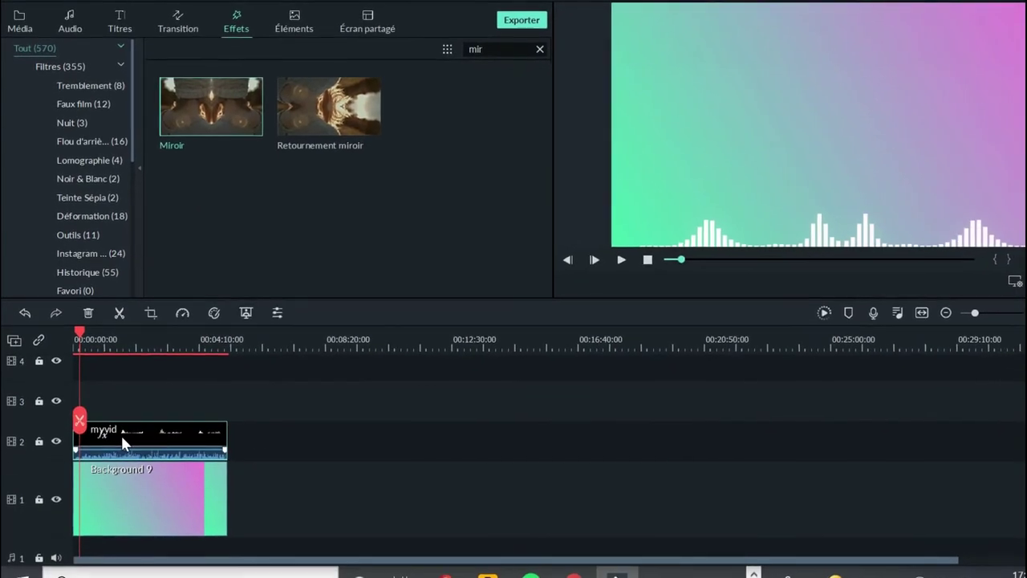
key("space")
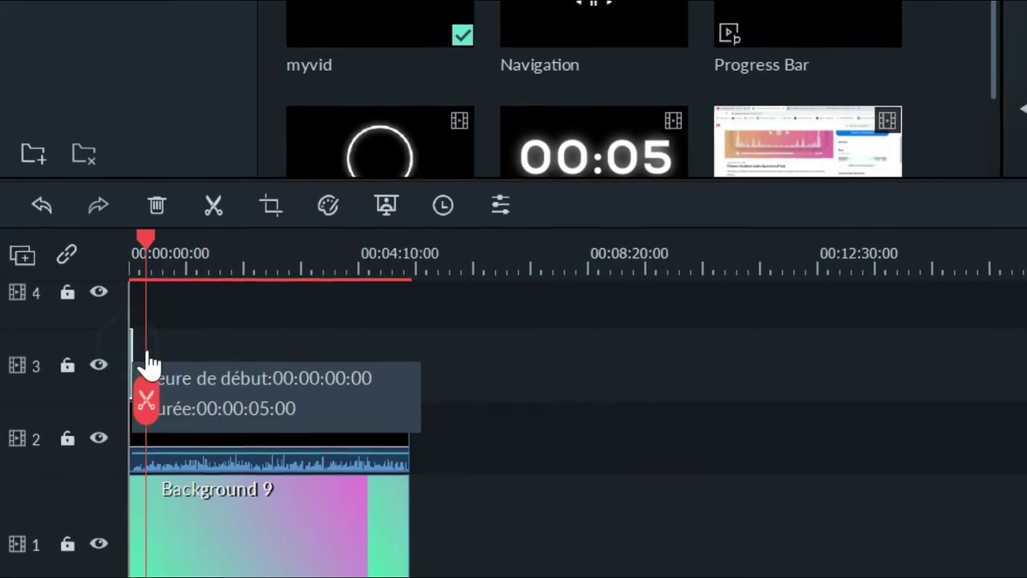
Extend image 9 on track 3 to the length of the other clips and adjust its opacity and Superposition blend mode
left_click_drag(129, 332, 394, 482)
double_click(370, 552)
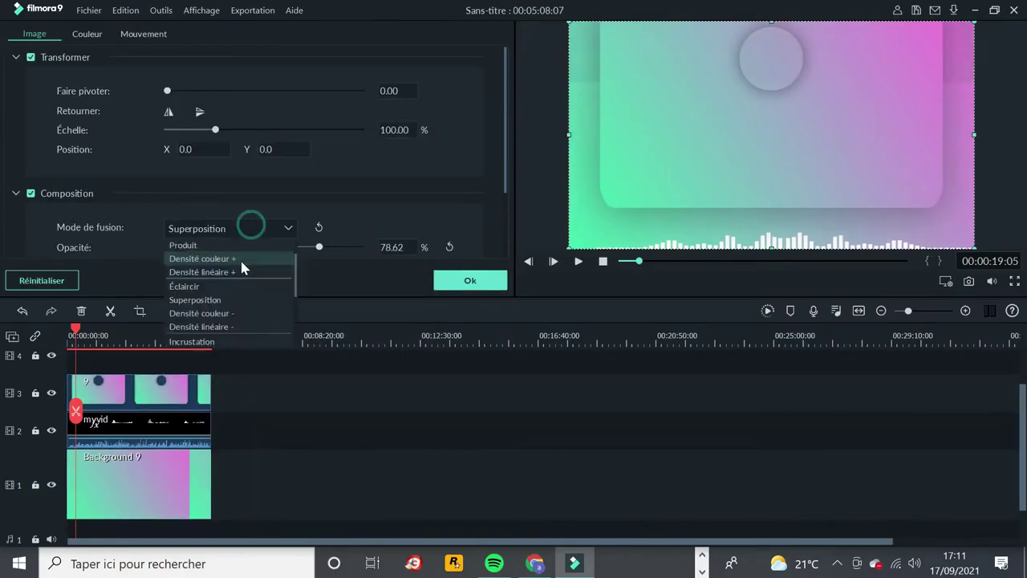
left_click(308, 248)
left_click(271, 227)
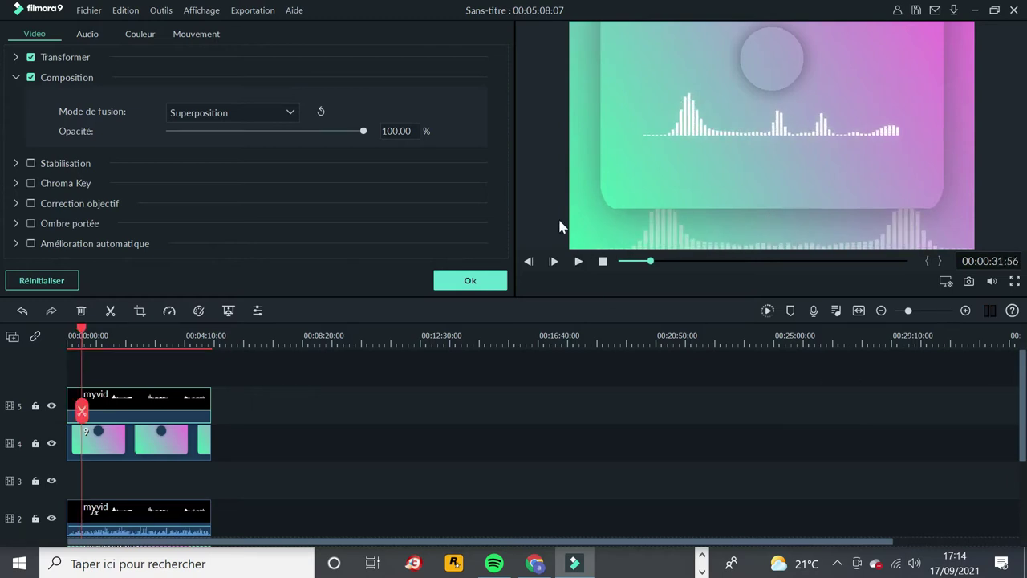
Enlarge and move the myvid copy on track 5 so its spectrum bars sit along the lower edge of the card
left_click(488, 285)
double_click(175, 395)
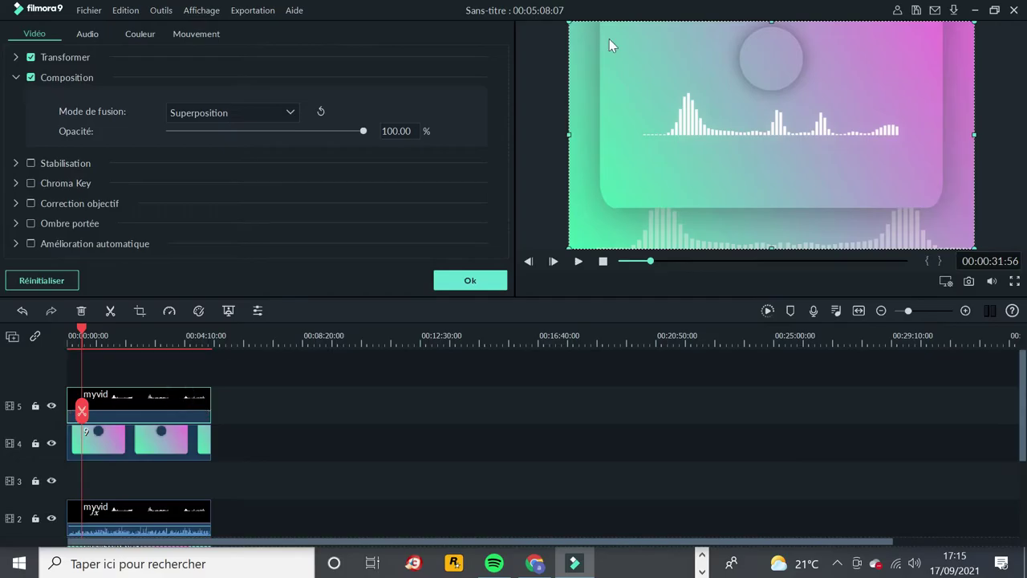
left_click_drag(687, 129, 683, 197)
left_click_drag(165, 171, 91, 131)
left_click_drag(390, 348, 449, 371)
left_click_drag(151, 156, 114, 128)
mouse_move(369, 346)
left_mouse_down()
mouse_move(358, 349)
mouse_move(371, 352)
left_mouse_up()
mouse_move(424, 372)
left_mouse_down()
mouse_move(436, 373)
mouse_move(425, 387)
left_mouse_up()
left_click_drag(374, 361, 378, 351)
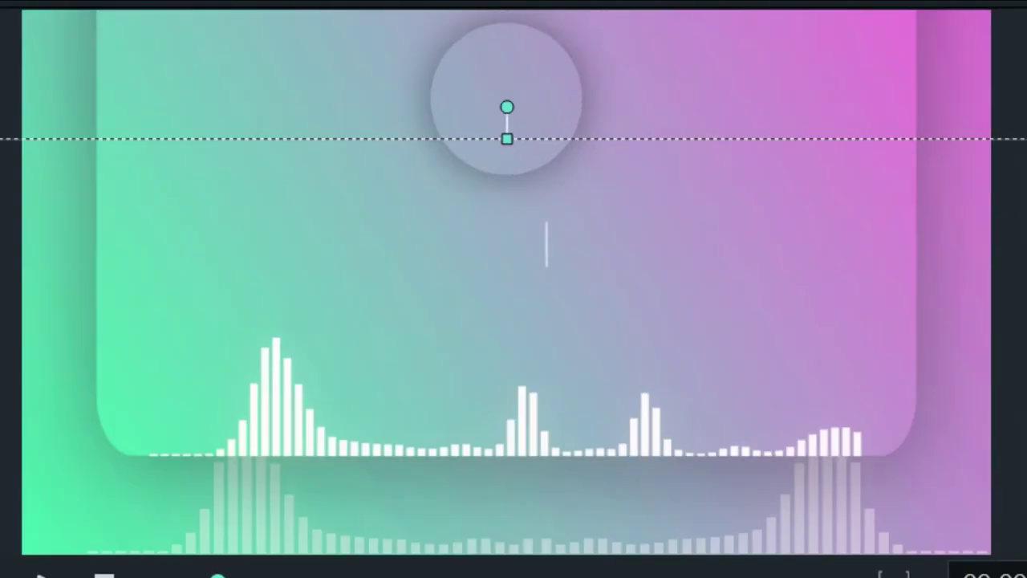
key("space")
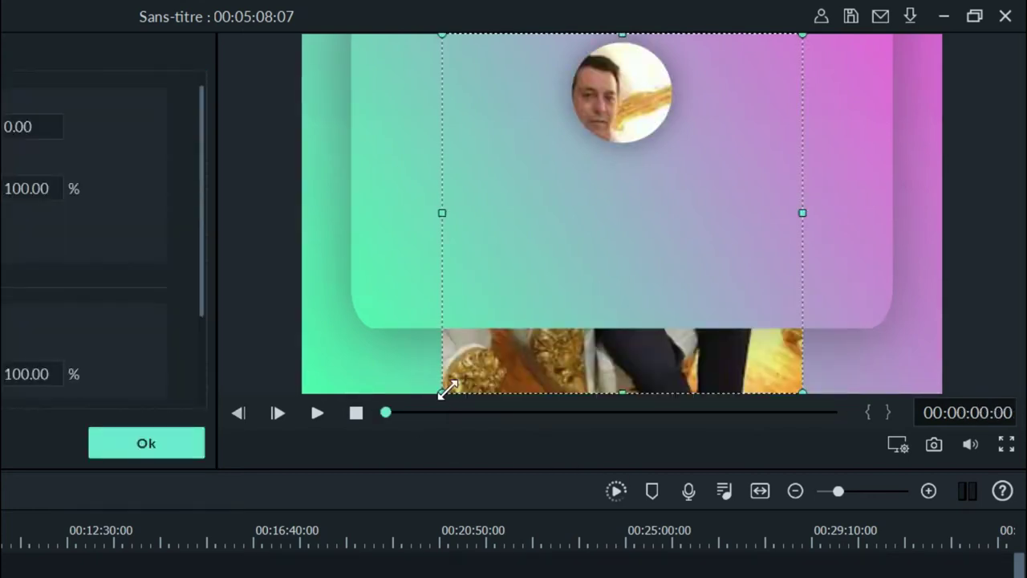
Scale the portrait image on track 3 to 98.87% and move it to X 33.3, Y 38.1 so the face fills the card's circle
left_click_drag(448, 390, 642, 192)
left_click_drag(672, 98, 658, 114)
key("ctrl+z")
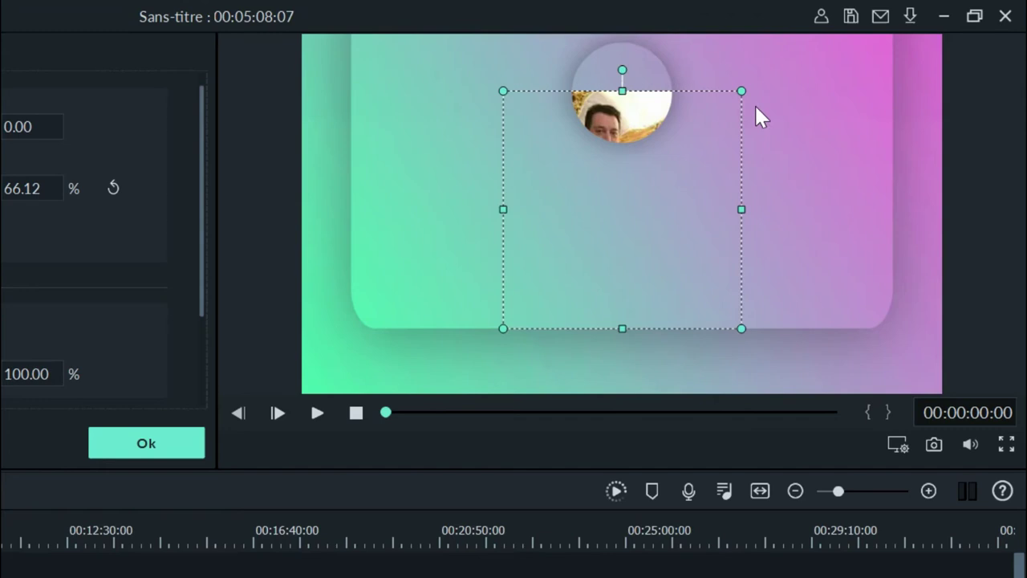
left_click_drag(642, 118, 674, 138)
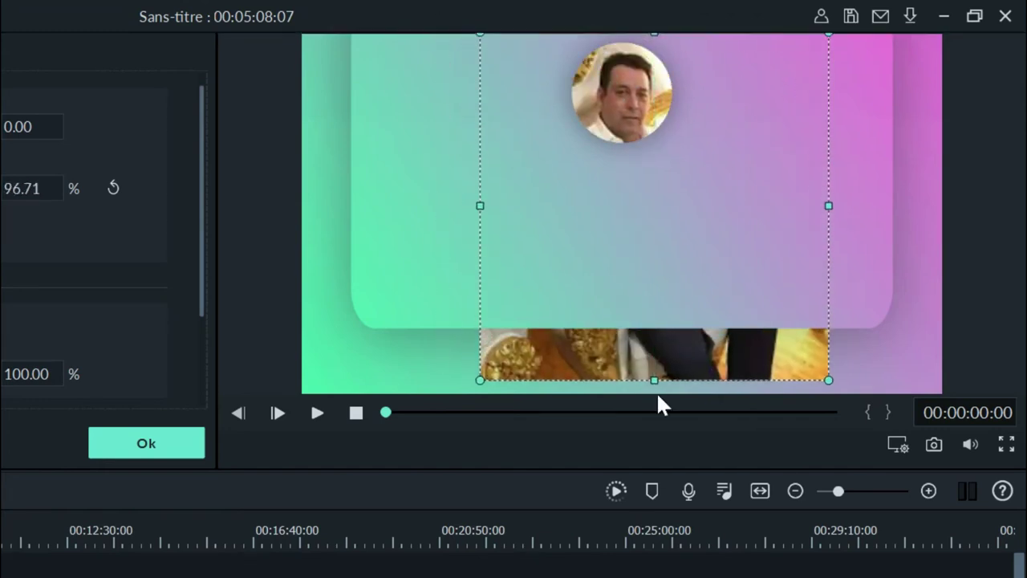
left_click_drag(654, 378, 654, 322)
left_click_drag(627, 98, 636, 102)
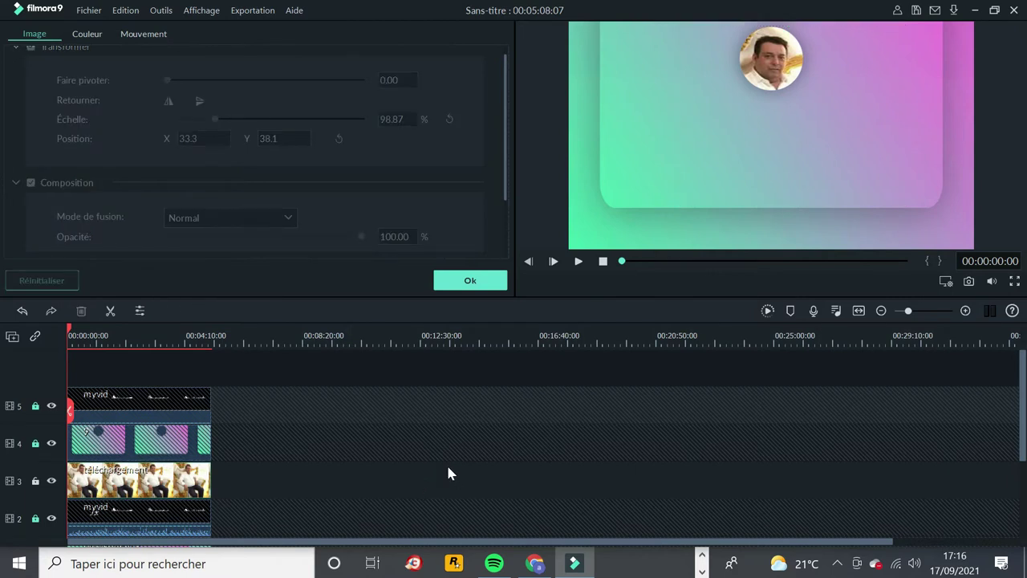
left_click(468, 280)
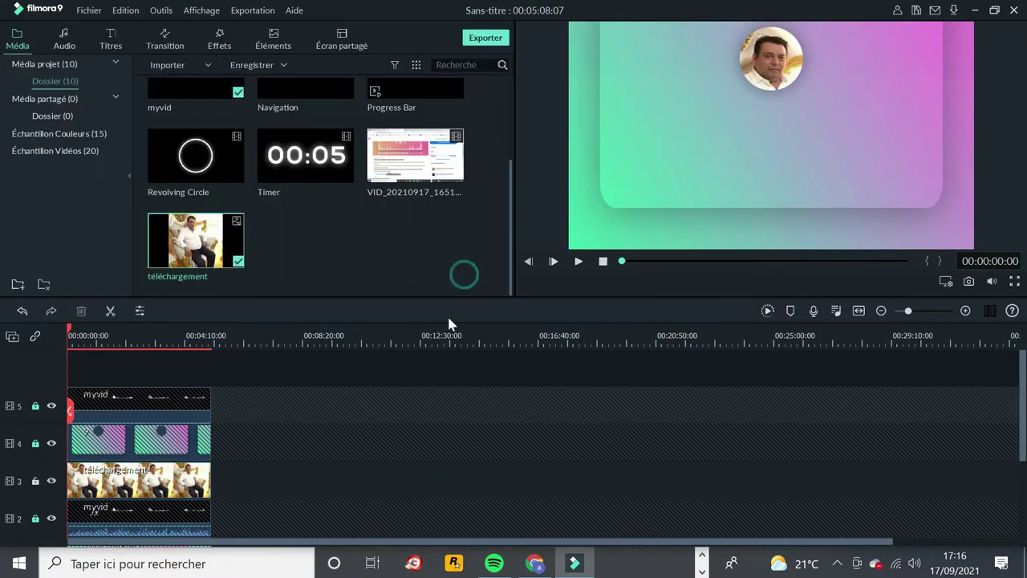
Place the Progress Bar clip at the start of a new track 6 above the myvid copy
scroll(277, 249, "up", 2)
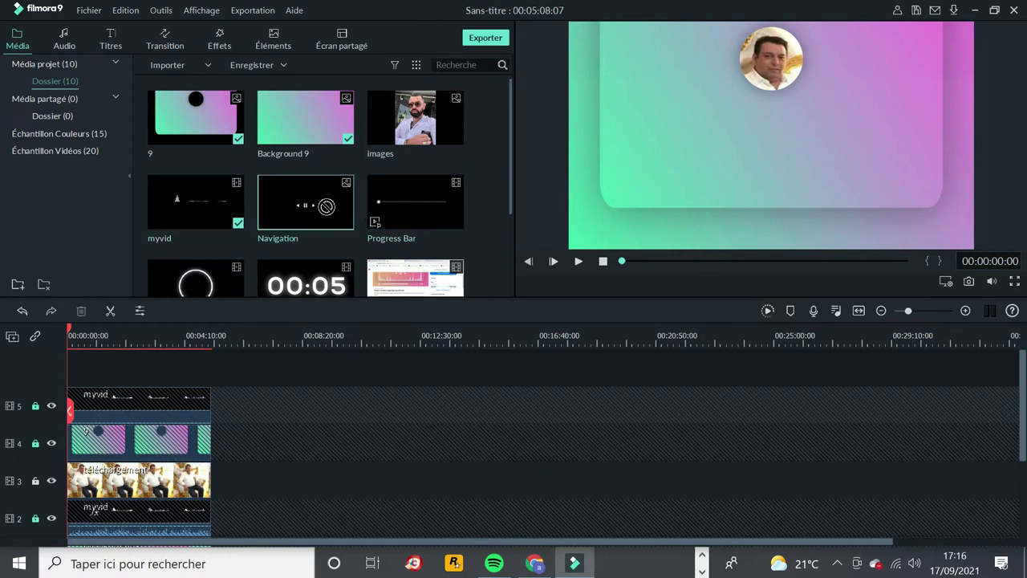
scroll(316, 241, "down", 3)
scroll(306, 244, "up", 3)
mouse_move(433, 236)
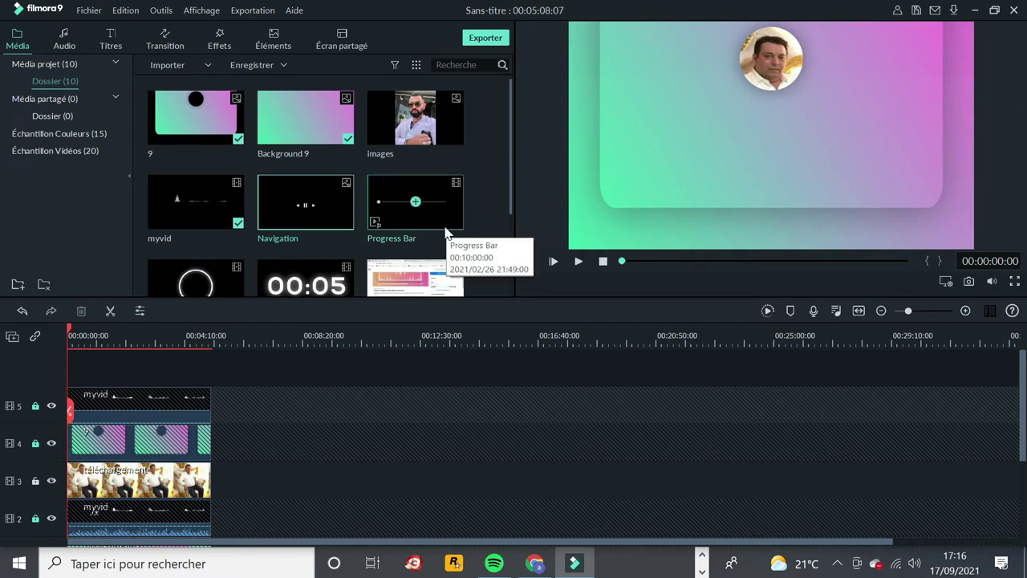
left_click_drag(78, 391, 191, 413)
double_click(183, 404)
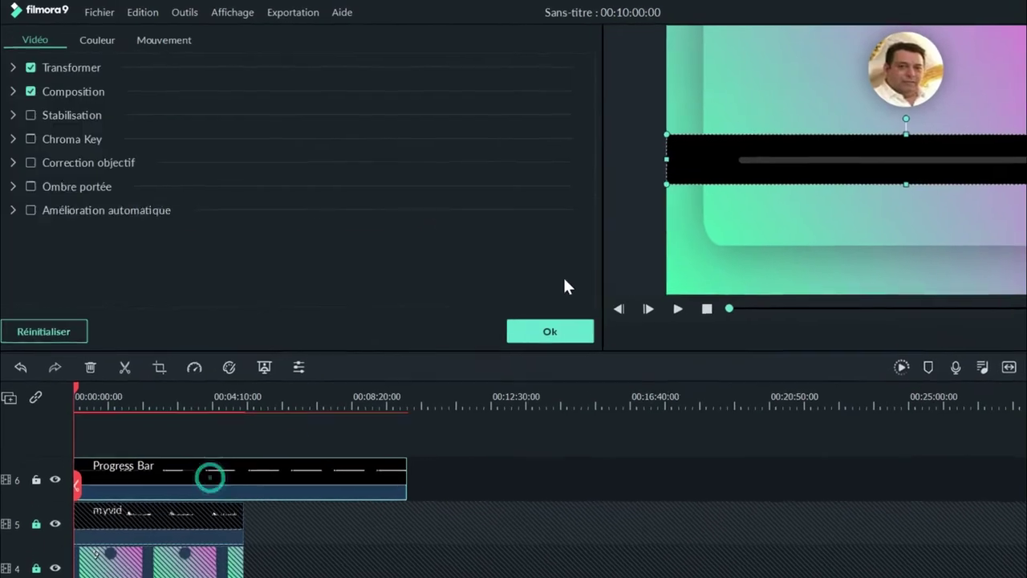
left_click(552, 331)
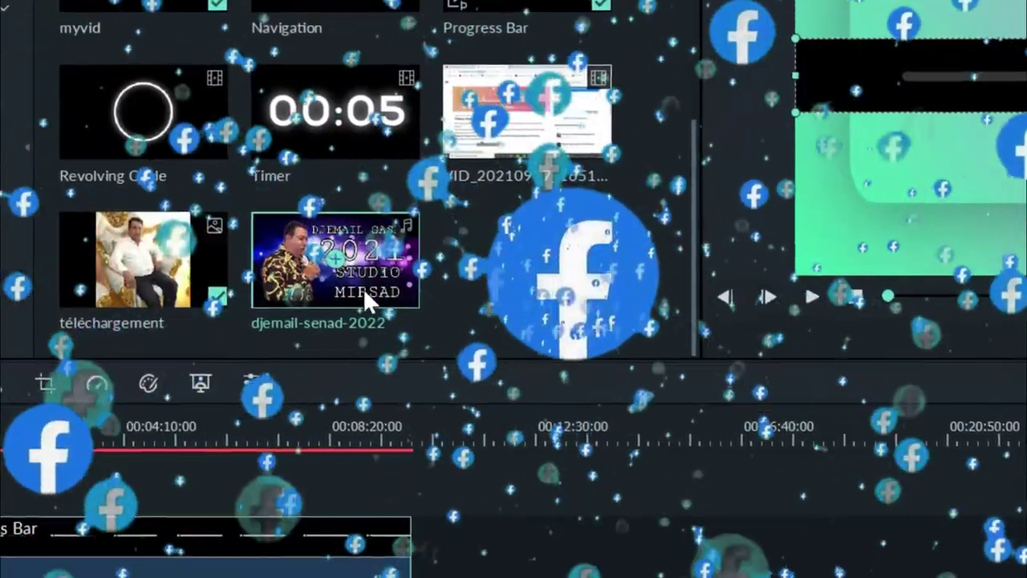
Check the duration of the imported song in its file properties
right_click(361, 287)
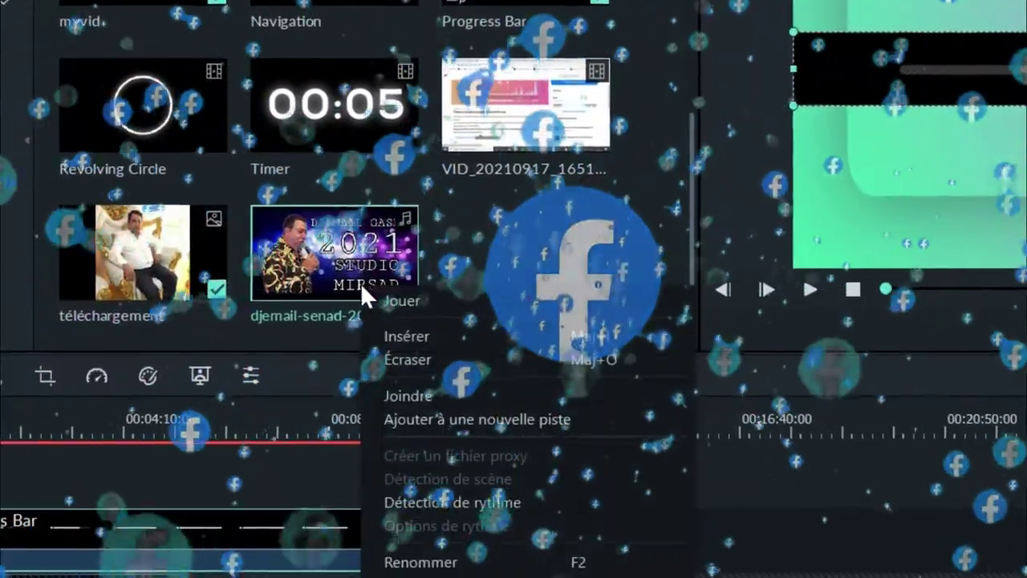
left_click(562, 573)
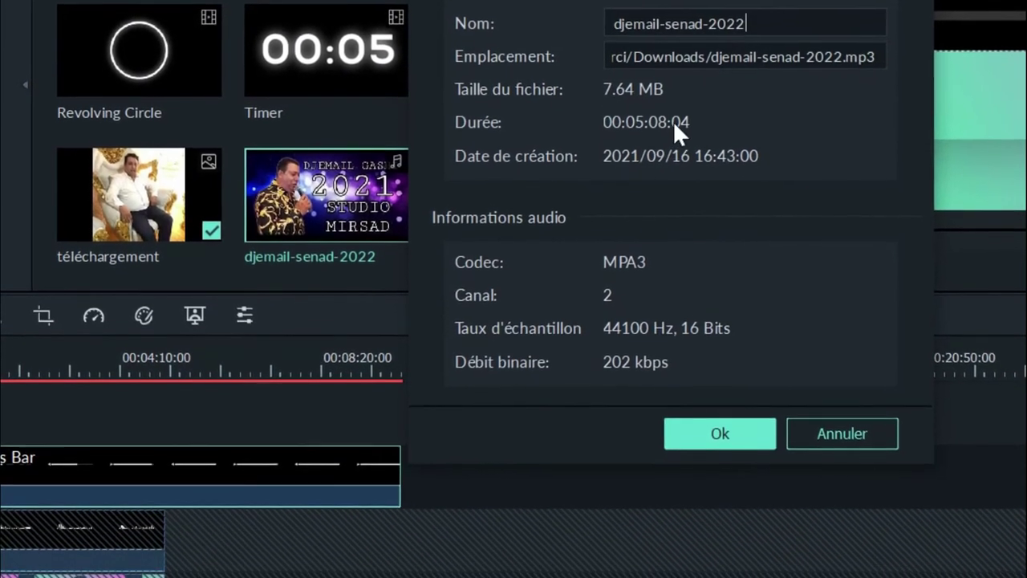
left_click(673, 122)
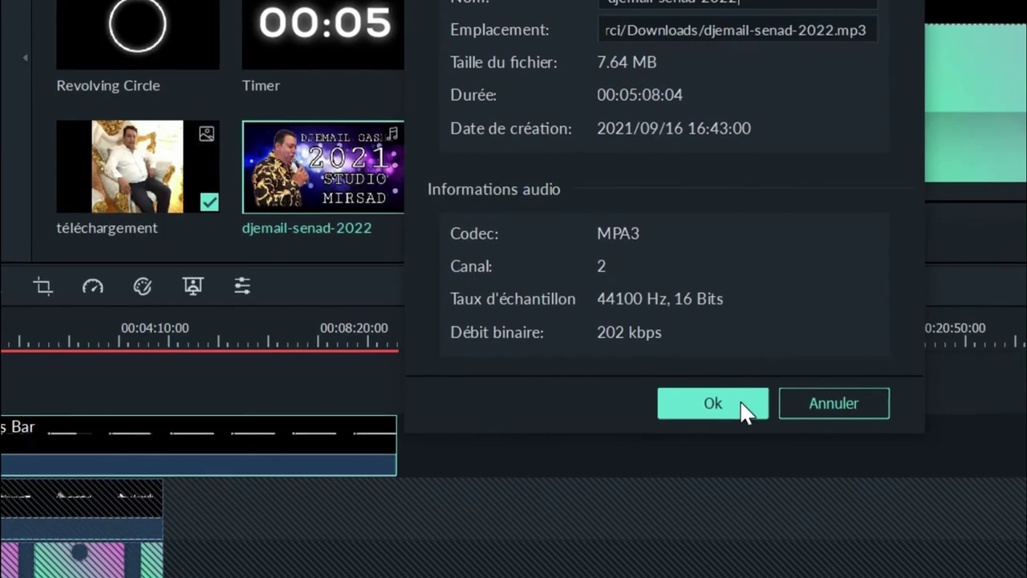
left_click(806, 404)
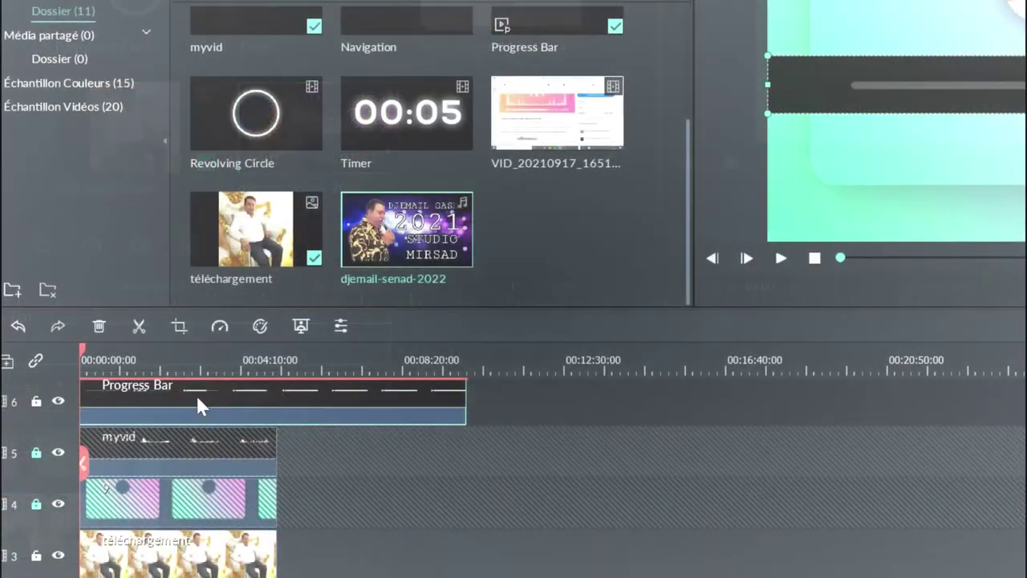
Set the Progress Bar clip's duration to 00:05:08:04 in its speed and duration settings
right_click(200, 403)
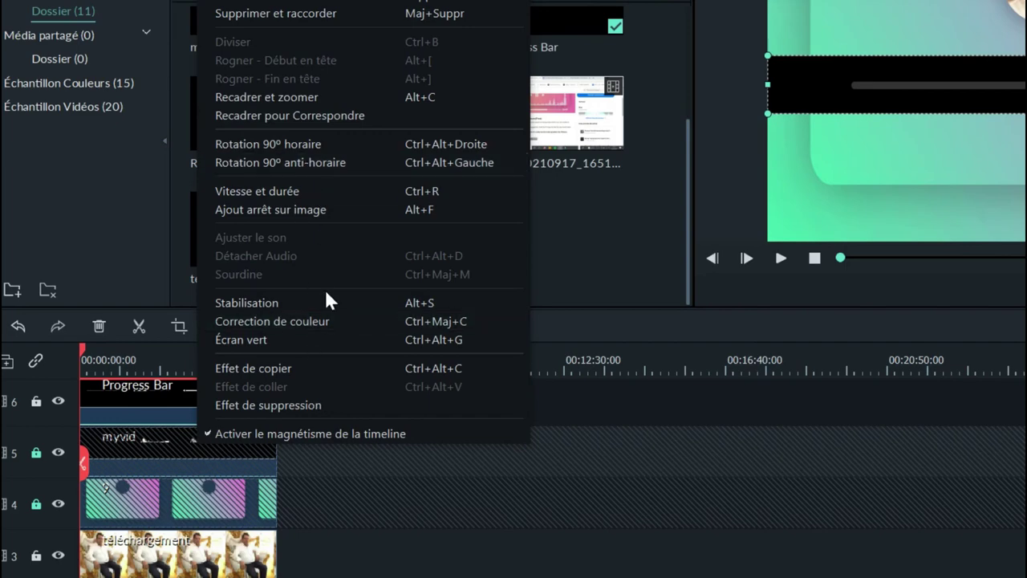
left_click(346, 192)
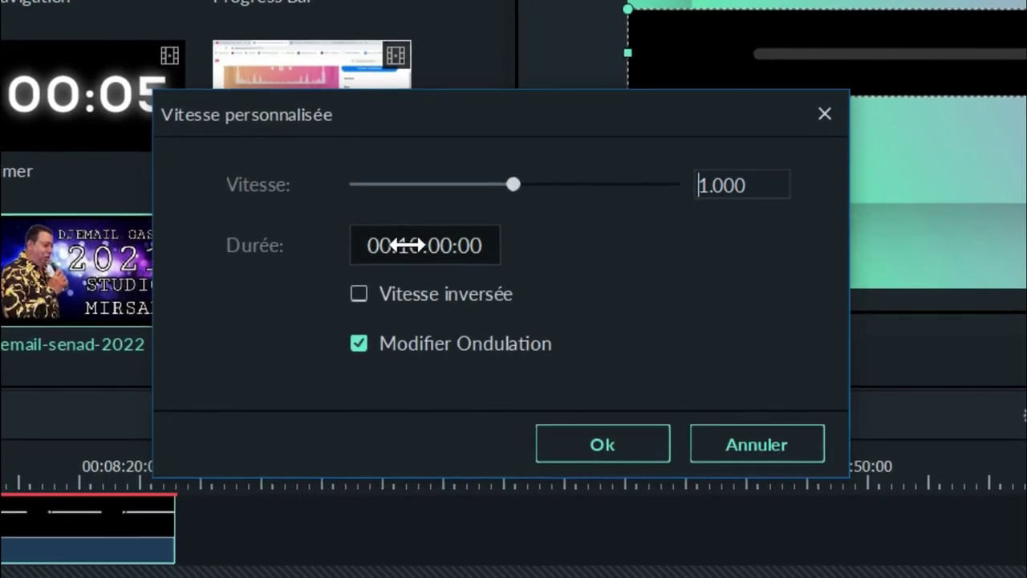
left_click(406, 245)
left_click(410, 245)
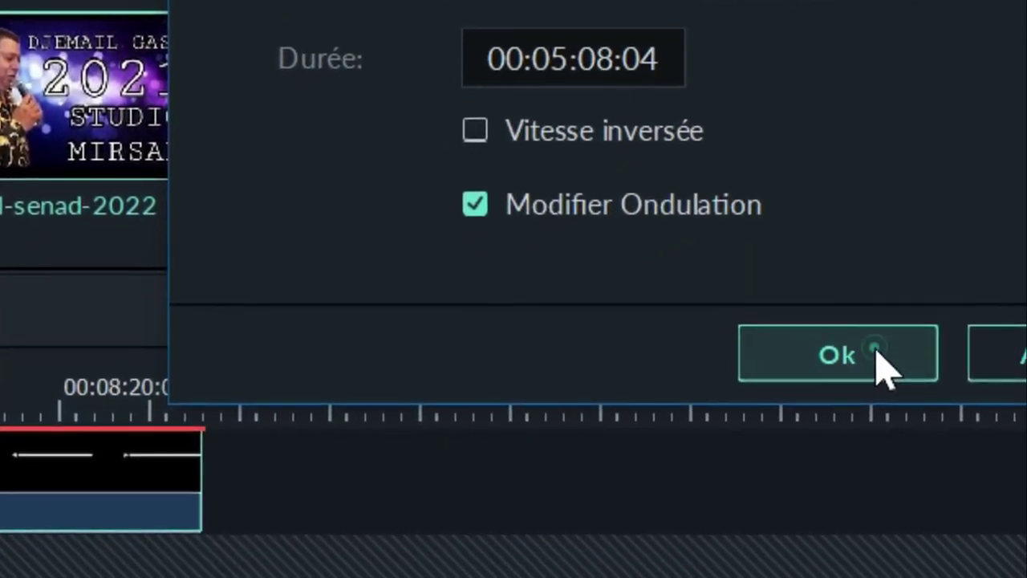
left_click(875, 353)
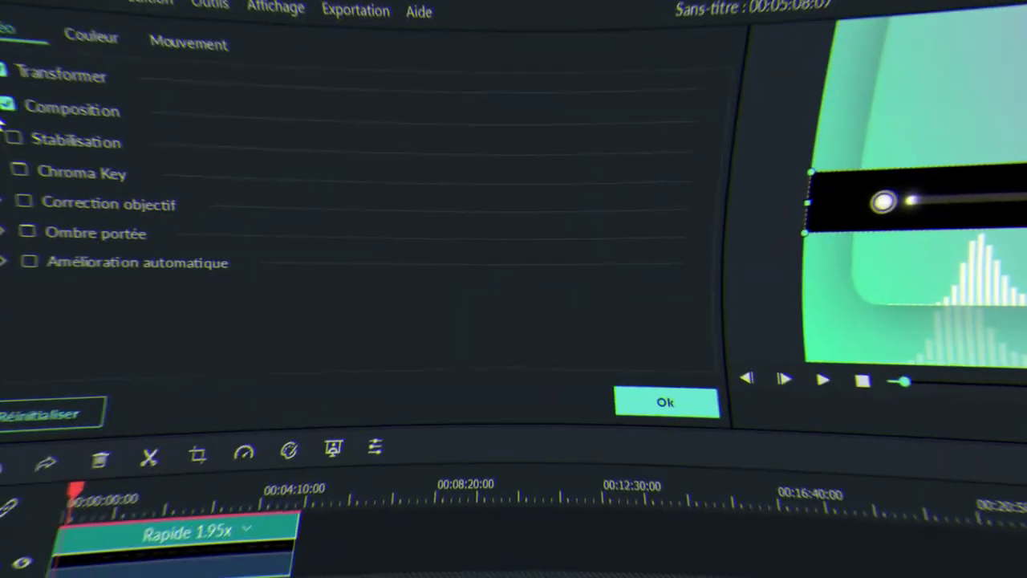
Set the Progress Bar clip's blend mode to Superposition
left_click(10, 111)
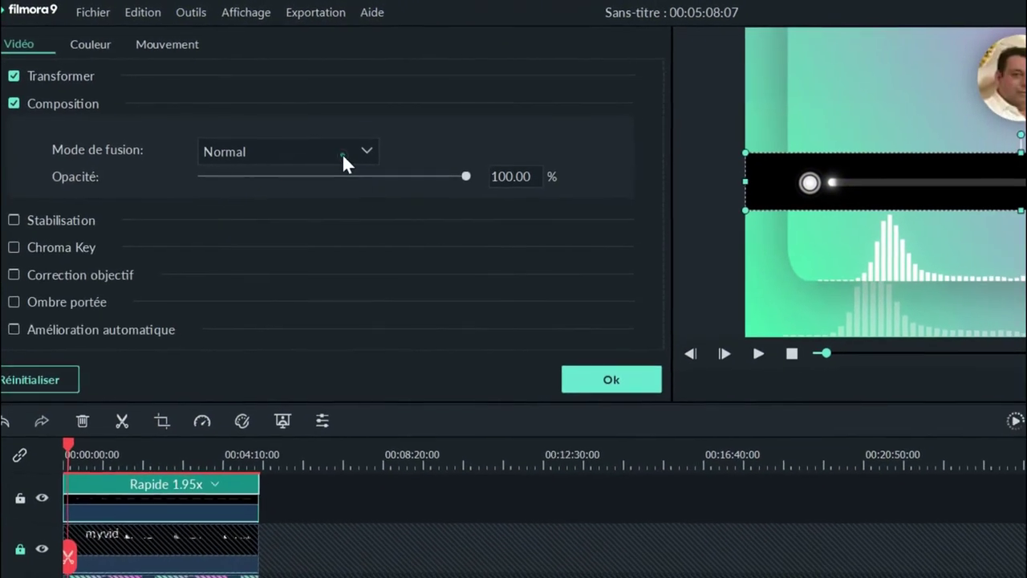
left_click(359, 154)
scroll(324, 288, "down", 2)
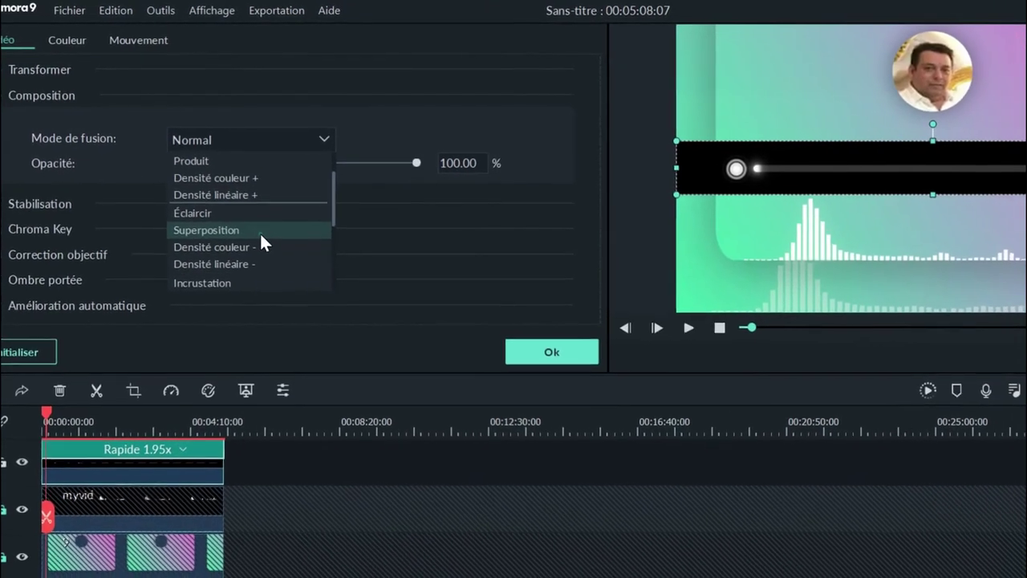
left_click(263, 234)
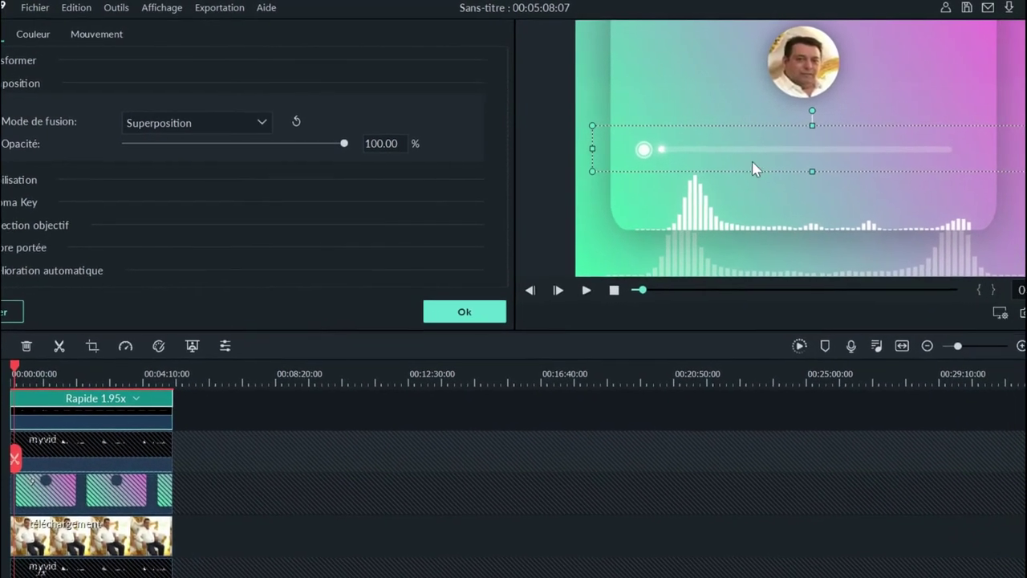
Enlarge the progress bar and centre it just below the card's lower edge, and preview its motion during playback
left_click_drag(700, 149, 695, 182)
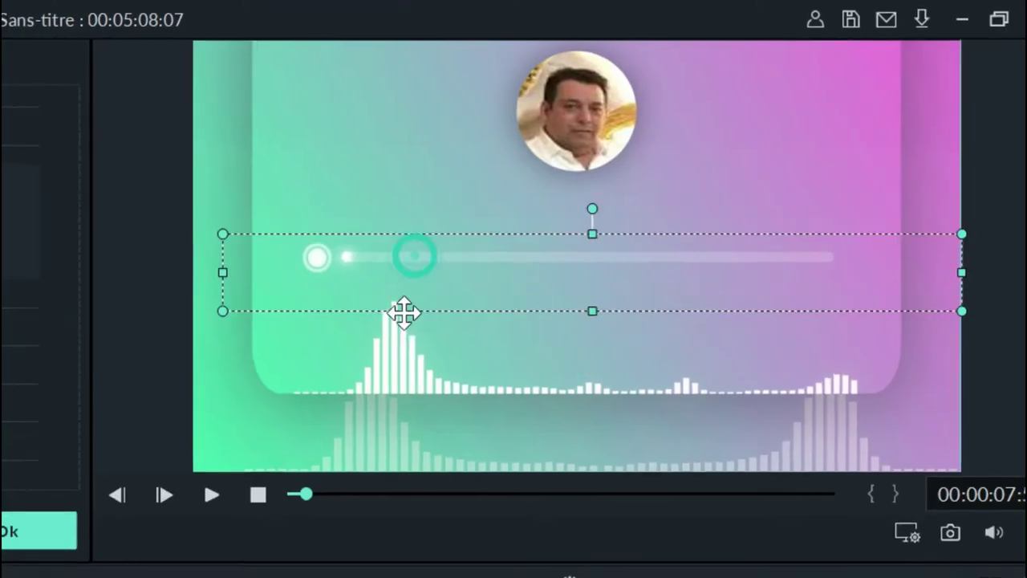
left_click_drag(404, 313, 543, 349)
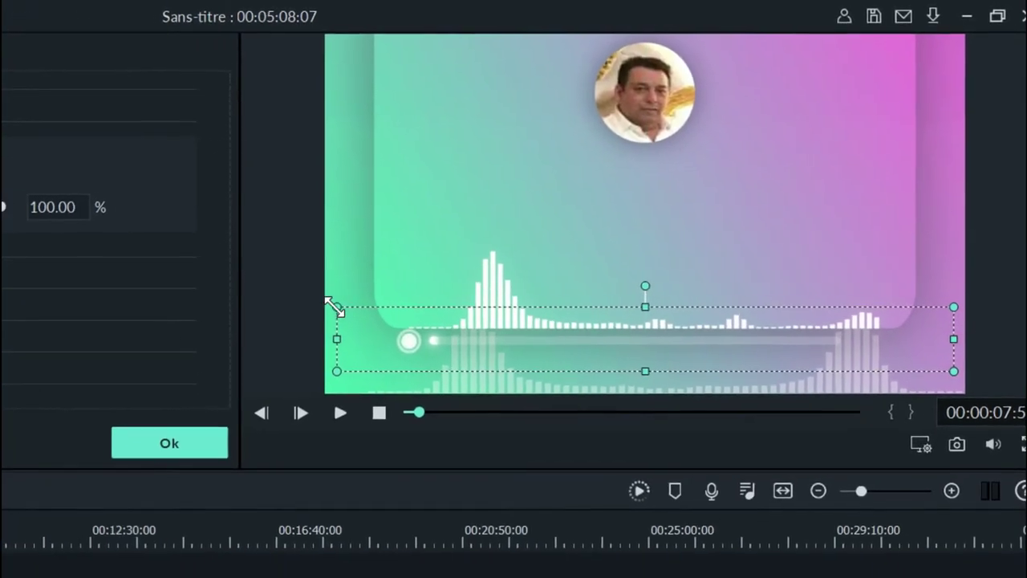
left_click_drag(314, 318, 232, 304)
left_click_drag(725, 355, 766, 364)
key("space")
left_click(889, 298)
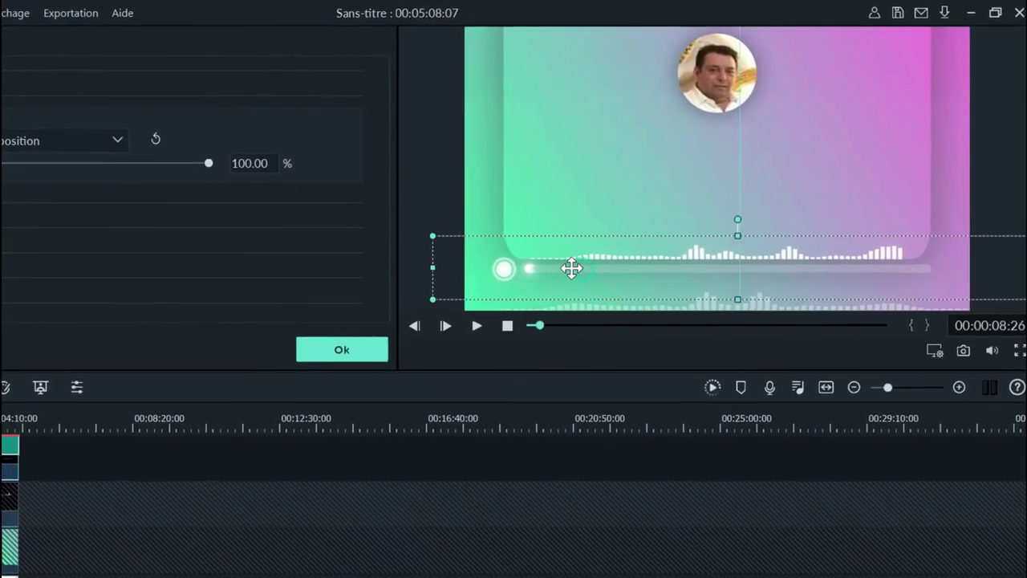
key("space")
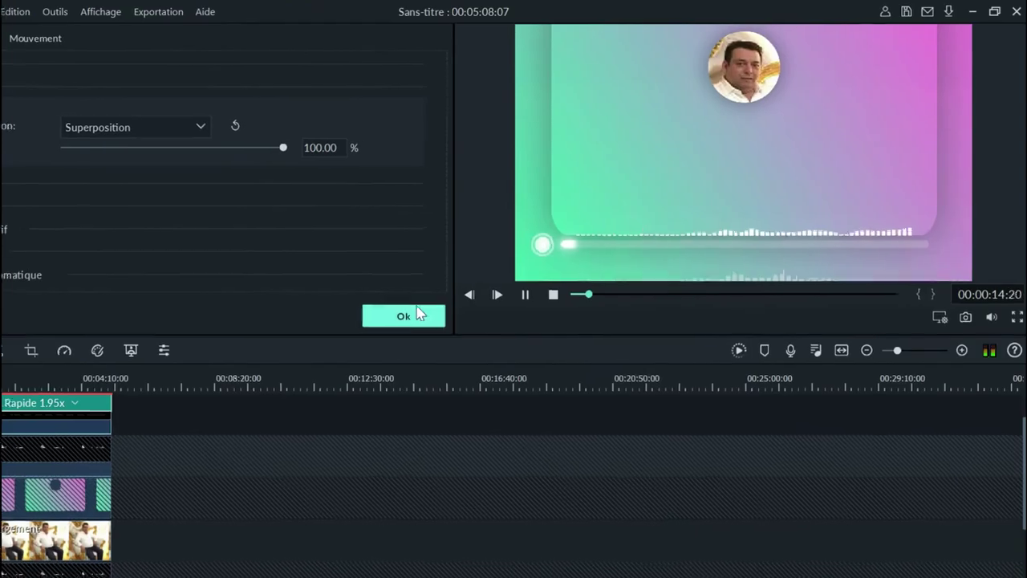
left_click(409, 324)
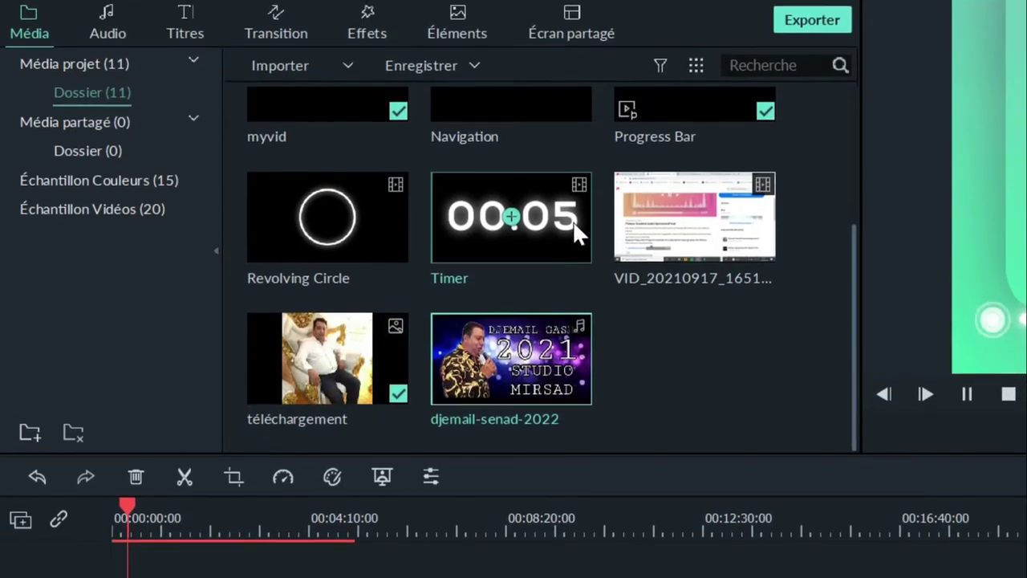
scroll(618, 361, "up", 3)
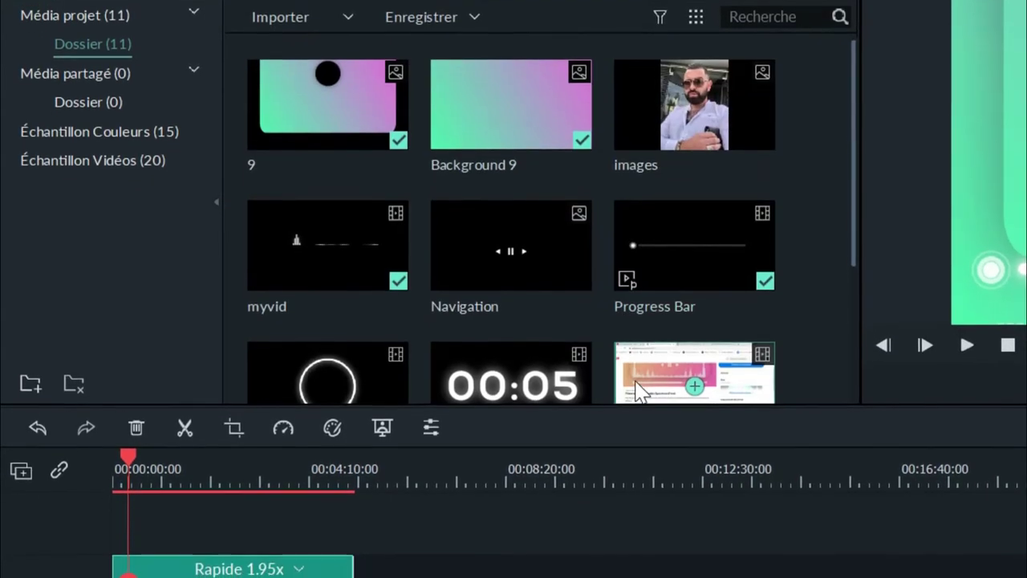
scroll(541, 316, "down", 3)
left_click_drag(566, 171, 147, 519)
left_click_drag(149, 473, 118, 437)
left_click(193, 0)
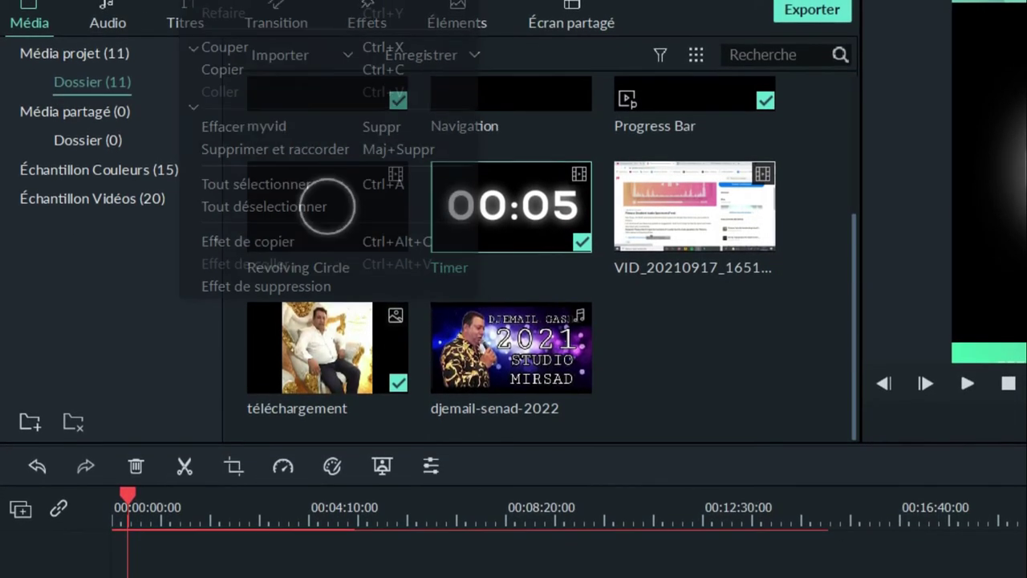
left_click(210, 4)
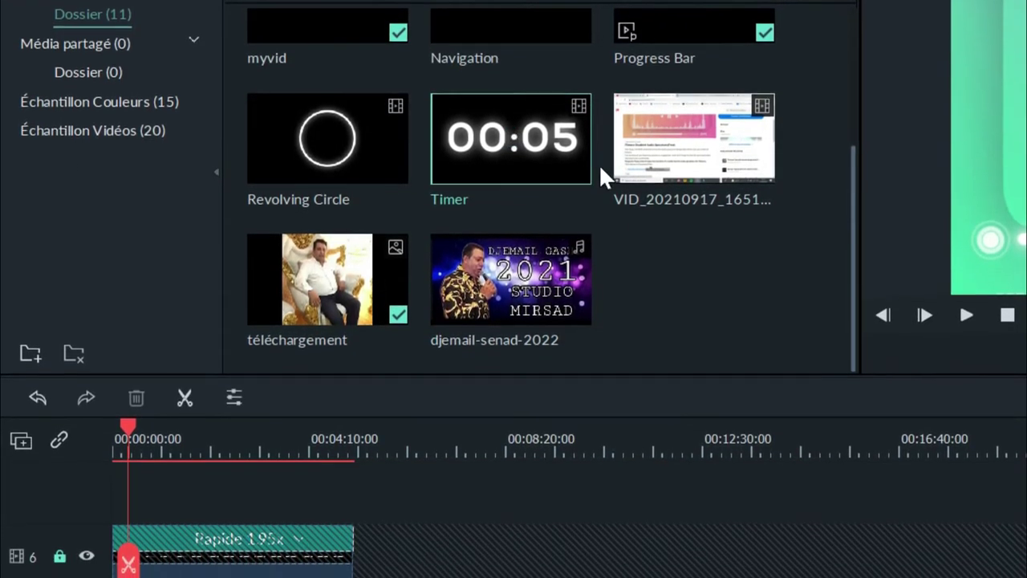
Place the Timer clip at the start of a new track 7 and set its blend mode to Superposition
left_click_drag(557, 164, 110, 482)
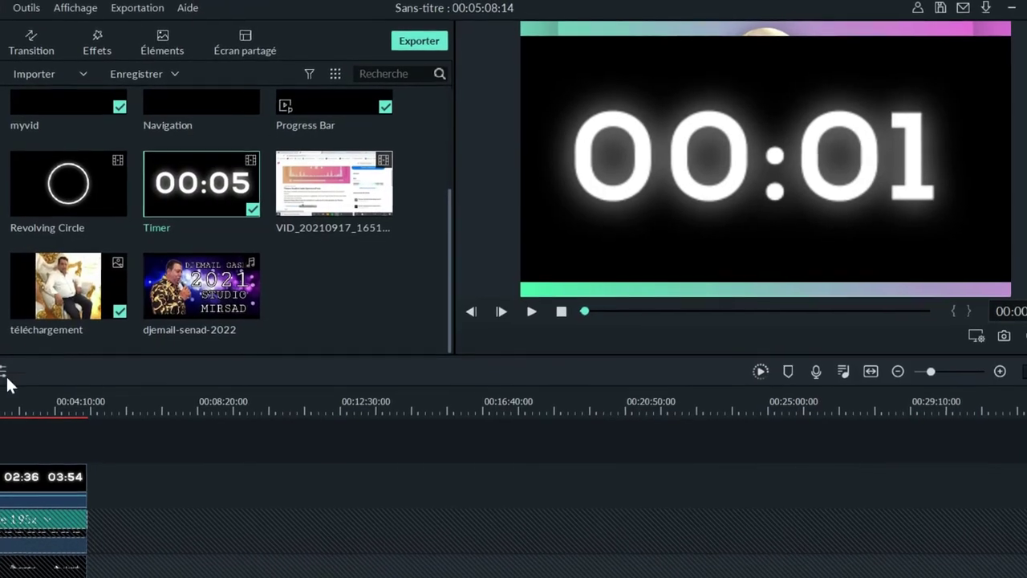
double_click(34, 468)
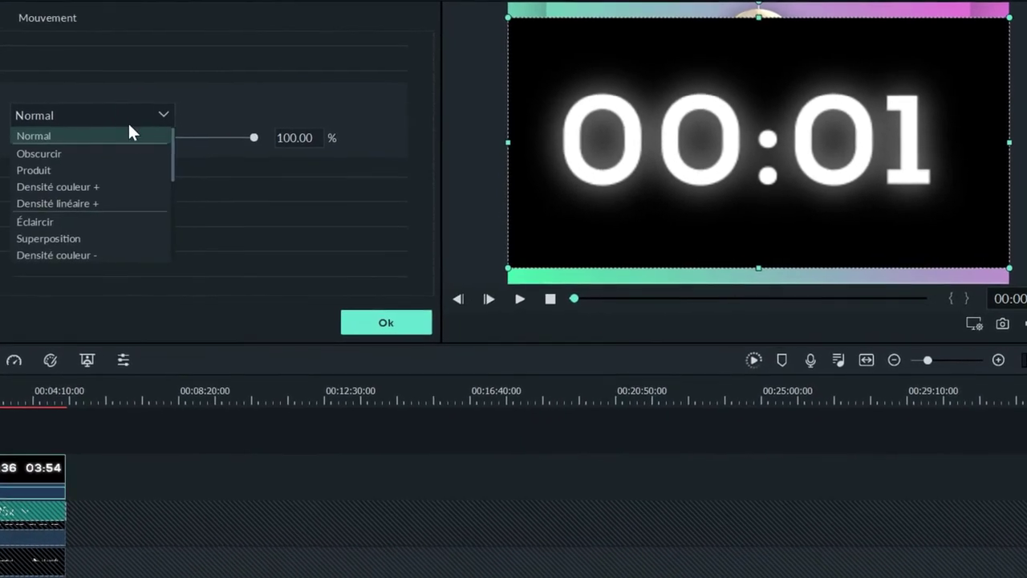
left_click(102, 234)
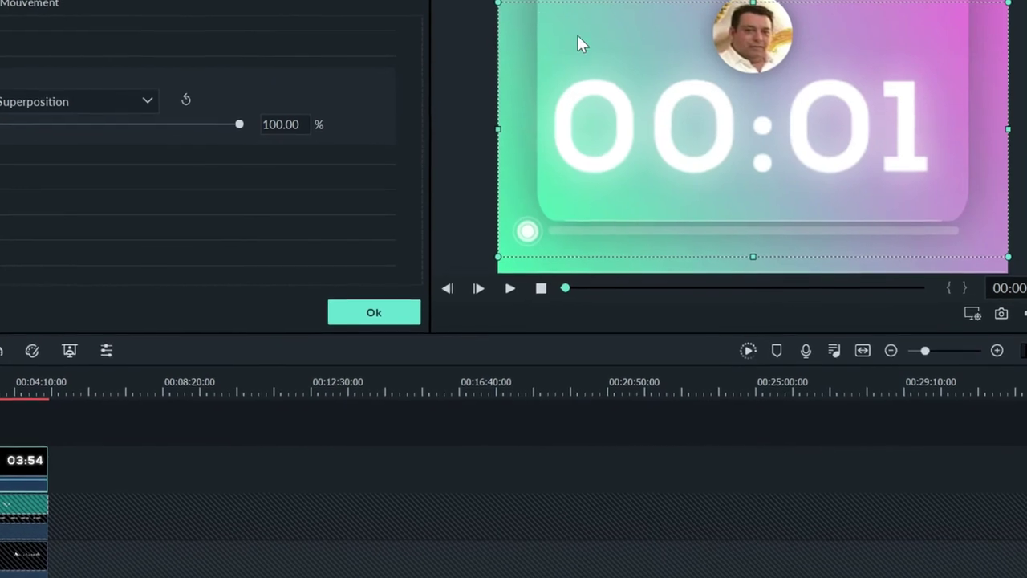
Shrink the Timer and move it to the far end of the progress bar, beside the card's lower corner
left_click_drag(506, 5, 887, 174)
left_click_drag(886, 173, 940, 210)
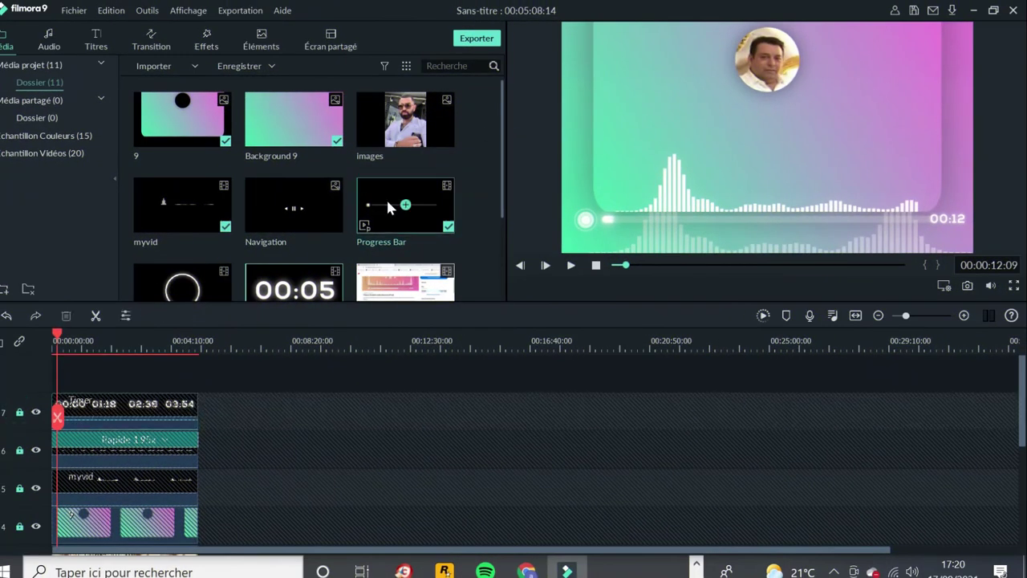
Place the Navigation image at the start of a new track 8 and extend it to the length of the other clips
left_click_drag(61, 391, 50, 389)
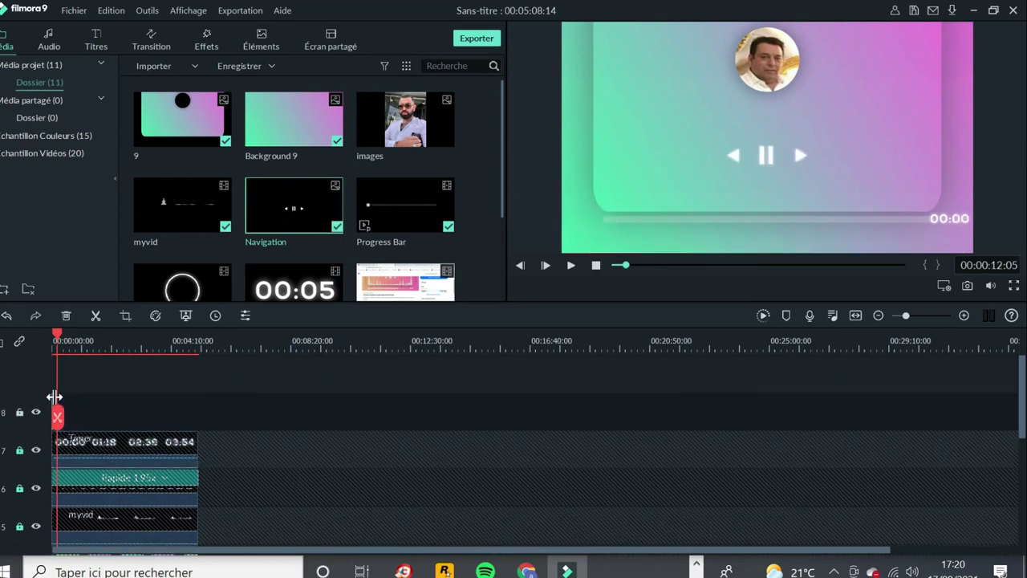
key("space")
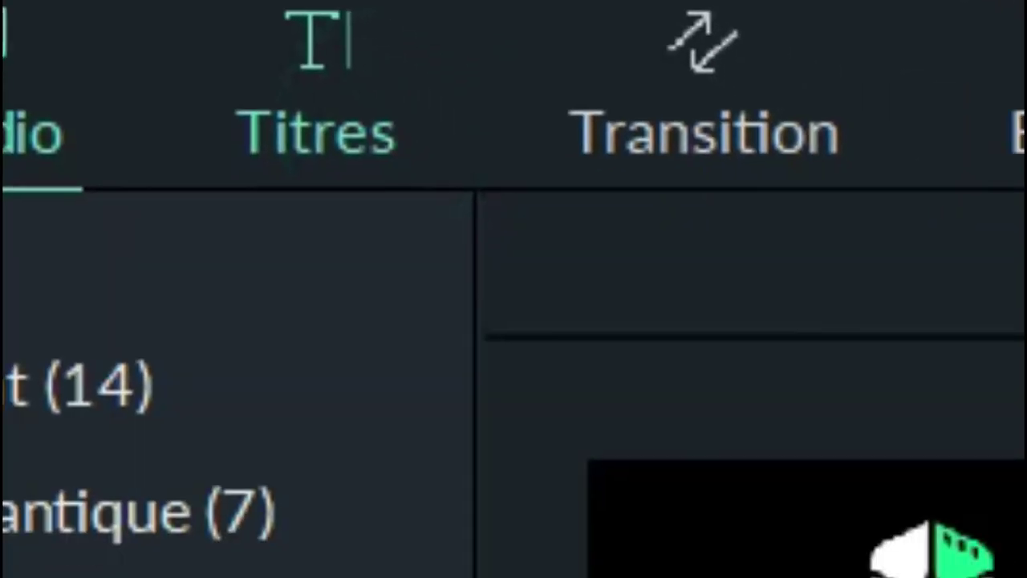
Add the Crédits 3 title on track 9 at the length of the other clips and insert a new text box through advanced text editing
left_click(85, 47)
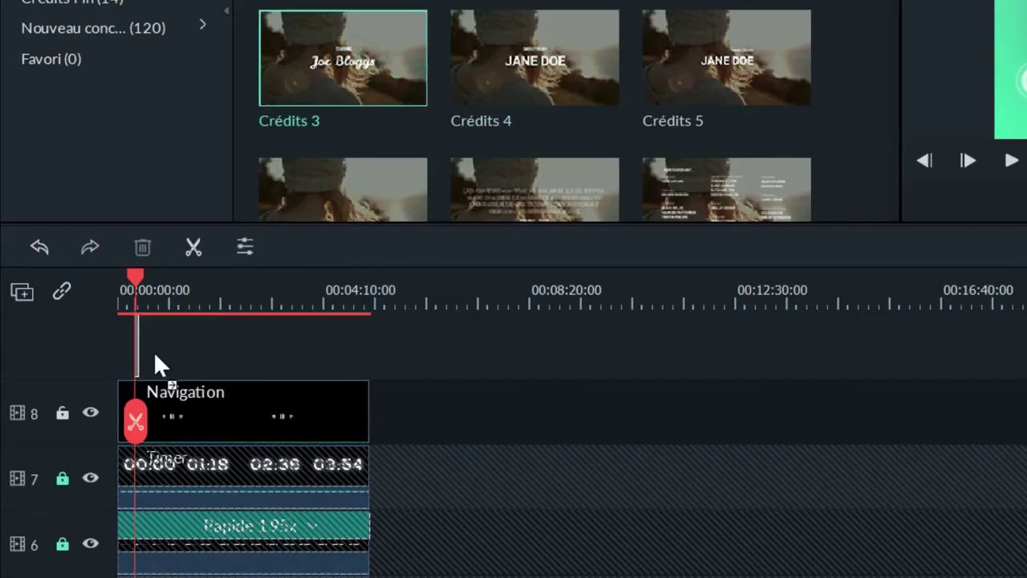
left_click_drag(130, 360, 361, 456)
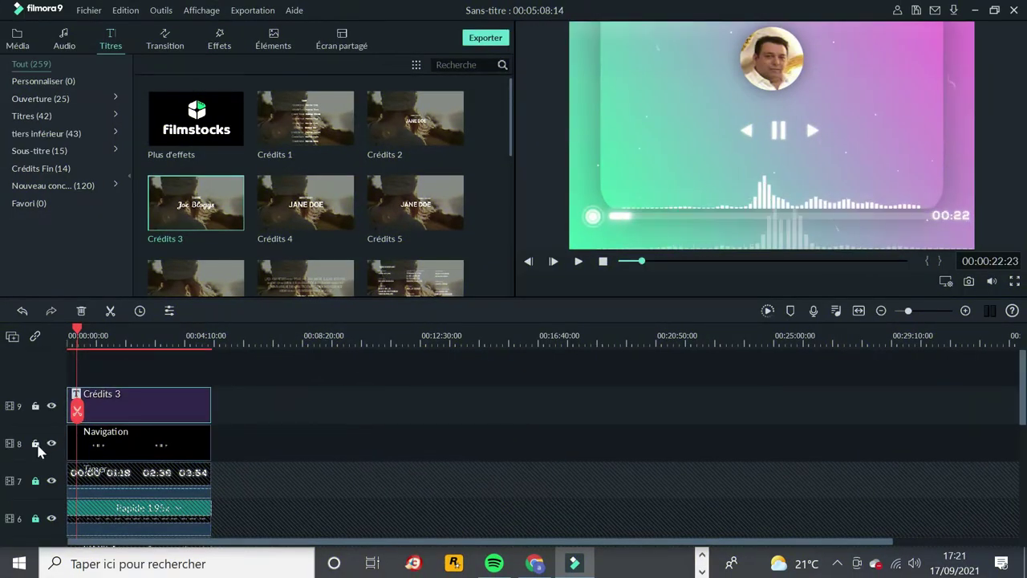
double_click(145, 414)
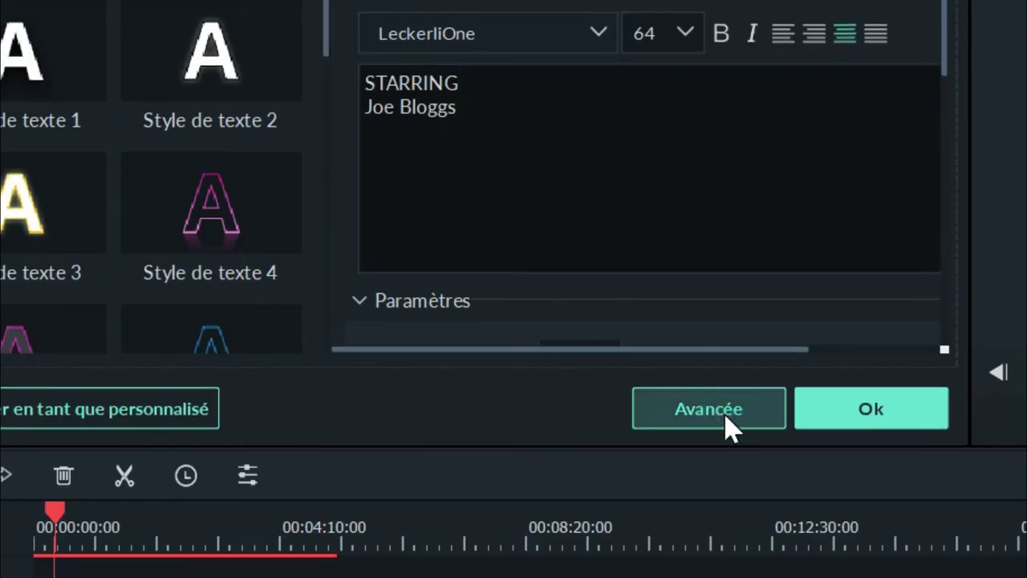
left_click(709, 409)
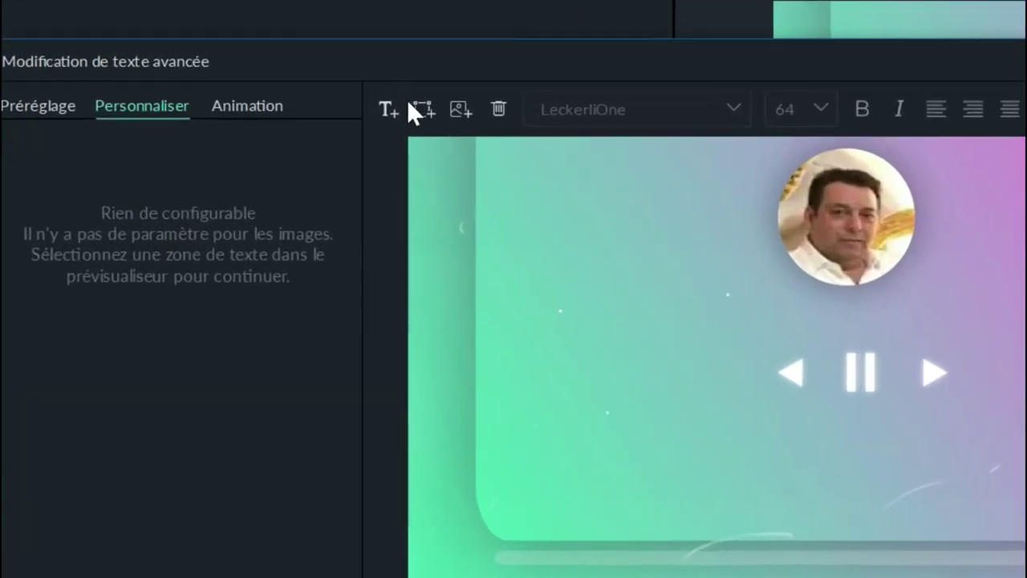
left_click(388, 109)
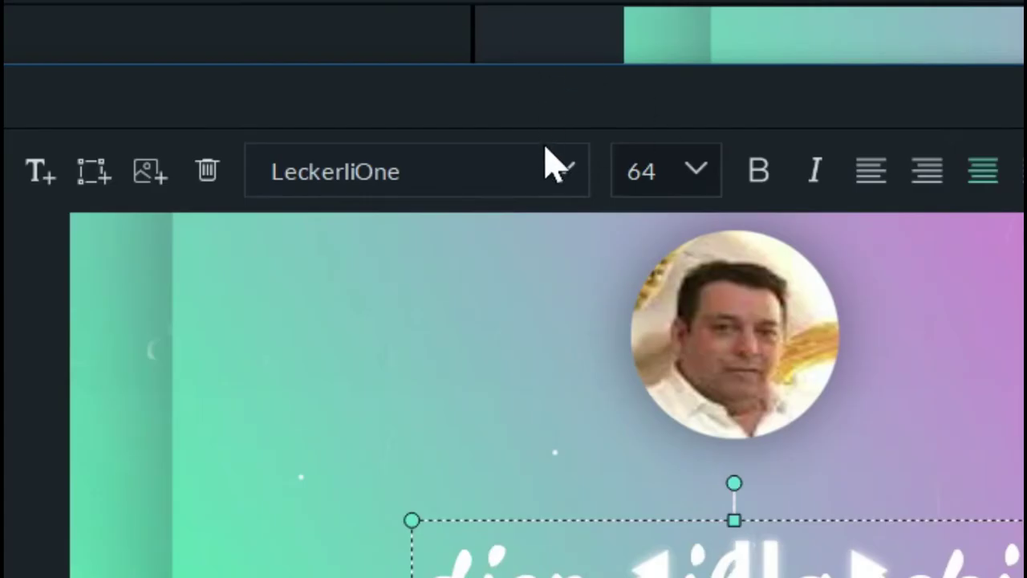
Set the name title's font to Montserrat Bold and give its text a black outline
left_click(553, 167)
scroll(486, 401, "down", 20)
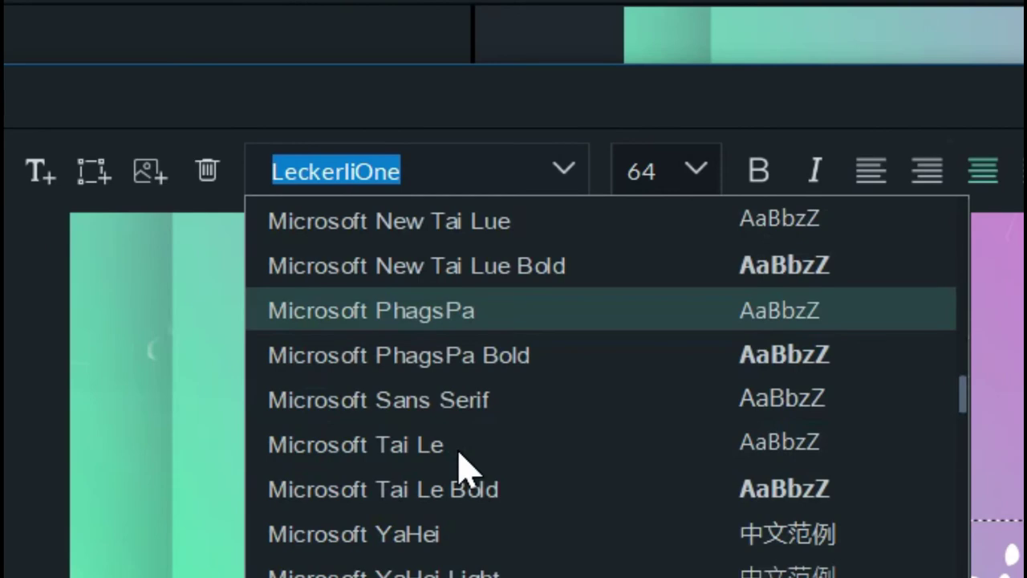
scroll(459, 450, "down", 2)
left_click(460, 478)
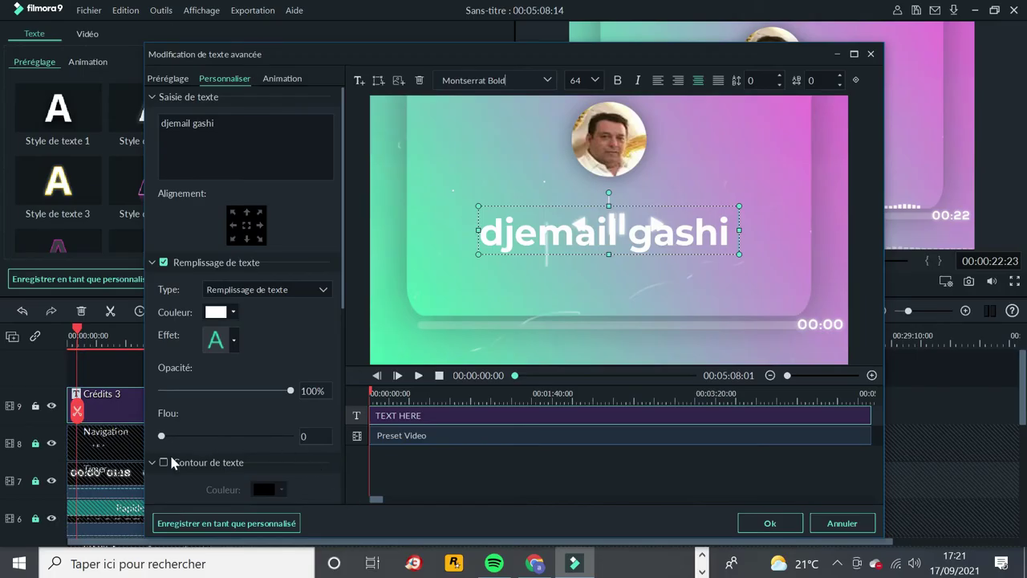
left_click(165, 463)
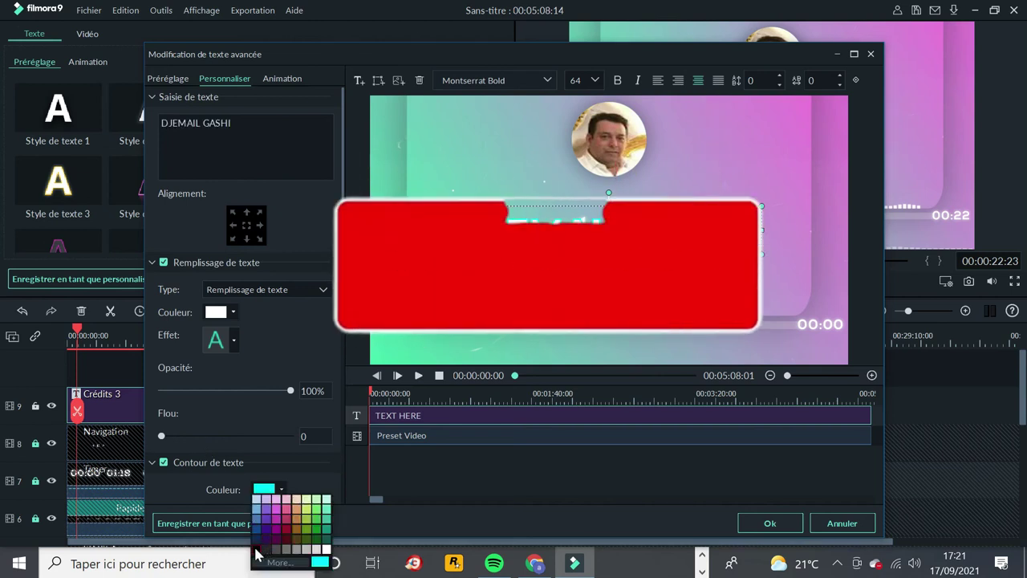
left_click(257, 550)
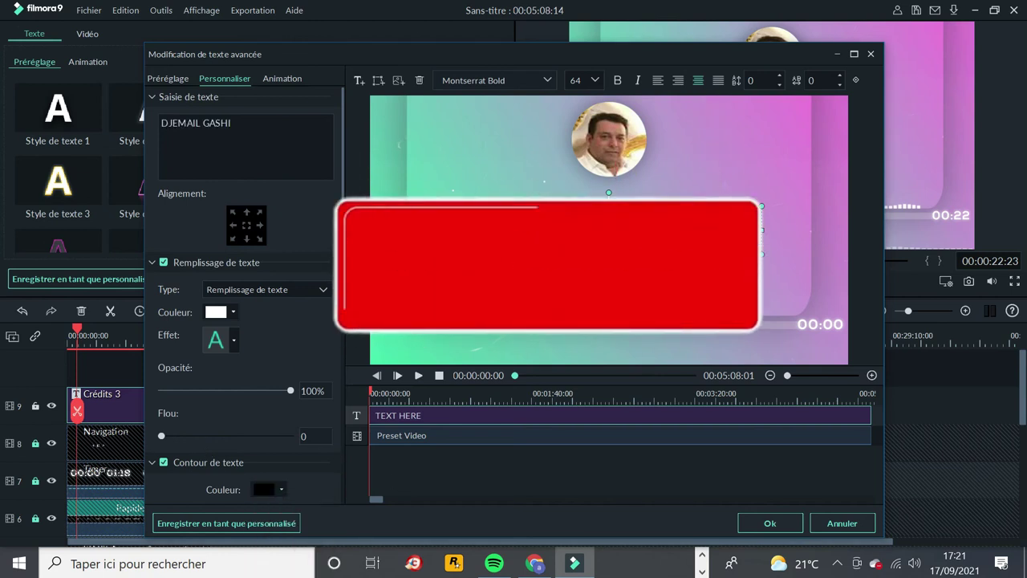
Move the name title up to just beneath the portrait, accept the text edits and preview the result
mouse_move(582, 216)
left_mouse_down()
mouse_move(599, 183)
mouse_move(585, 198)
left_mouse_up()
left_click(769, 522)
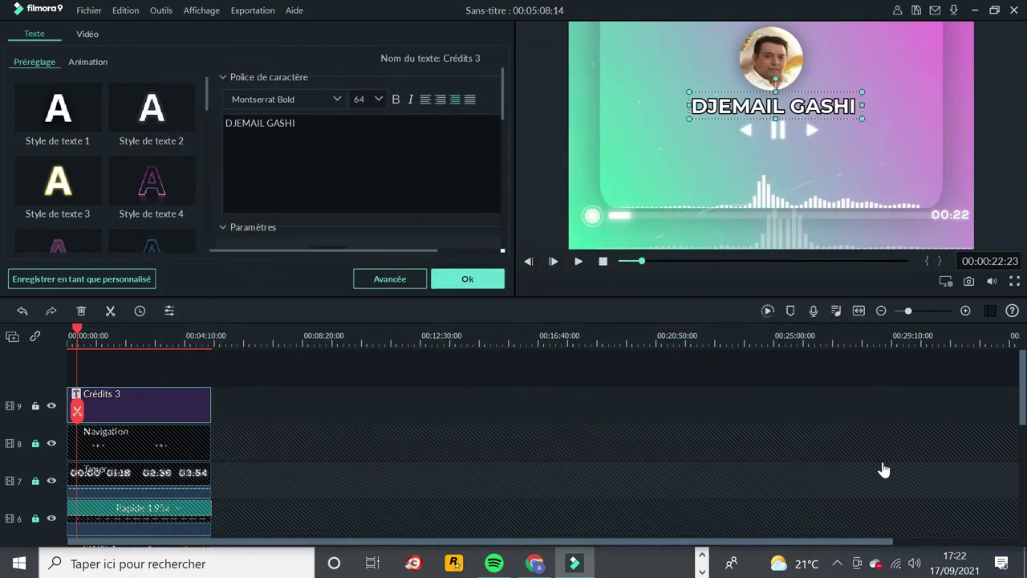
key("space")
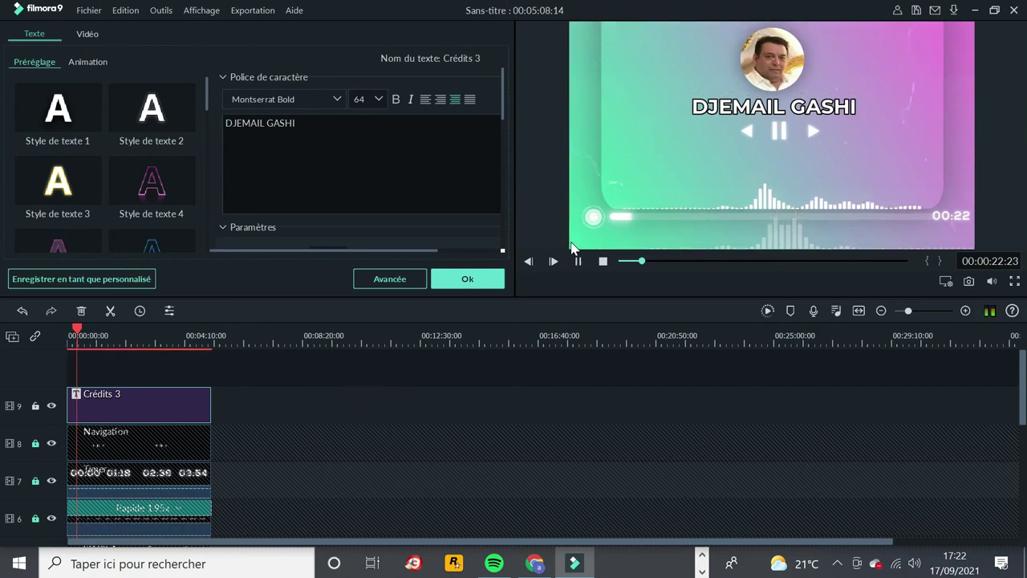
left_click(482, 282)
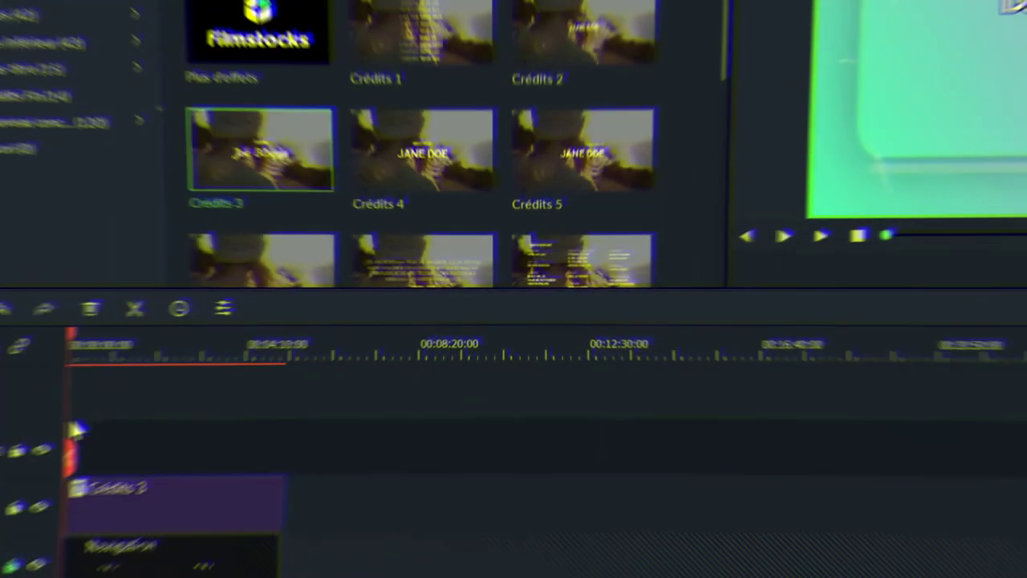
Extend the second Crédits 3 title on track 10 to the length of the other clips and delete its default text
left_click_drag(76, 430, 311, 511)
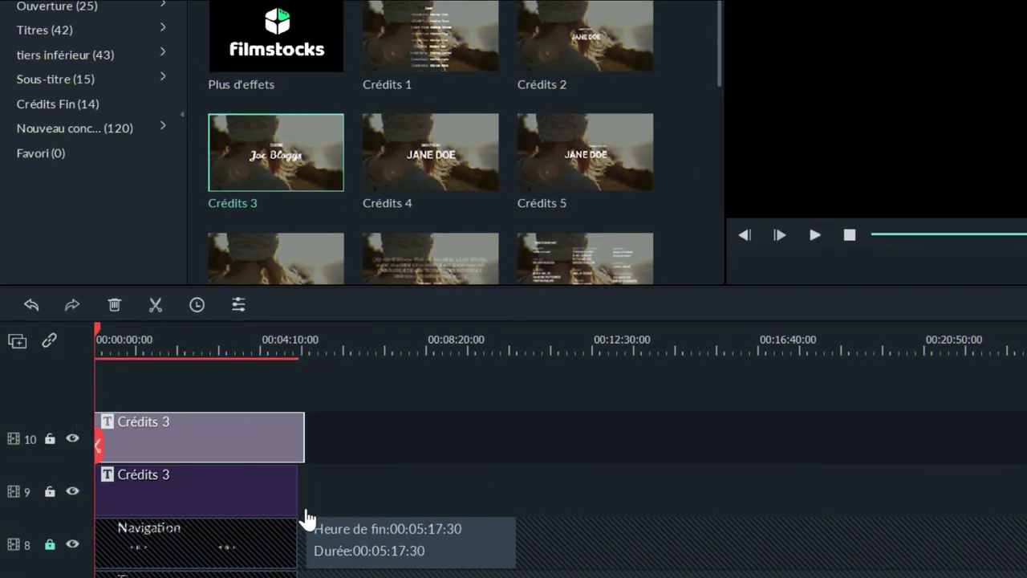
double_click(236, 429)
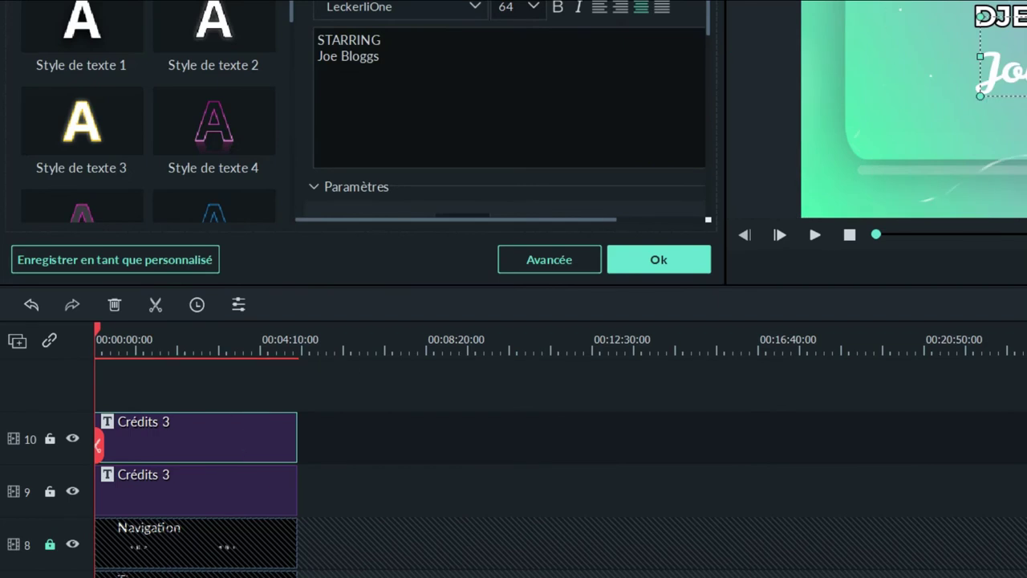
left_click(588, 263)
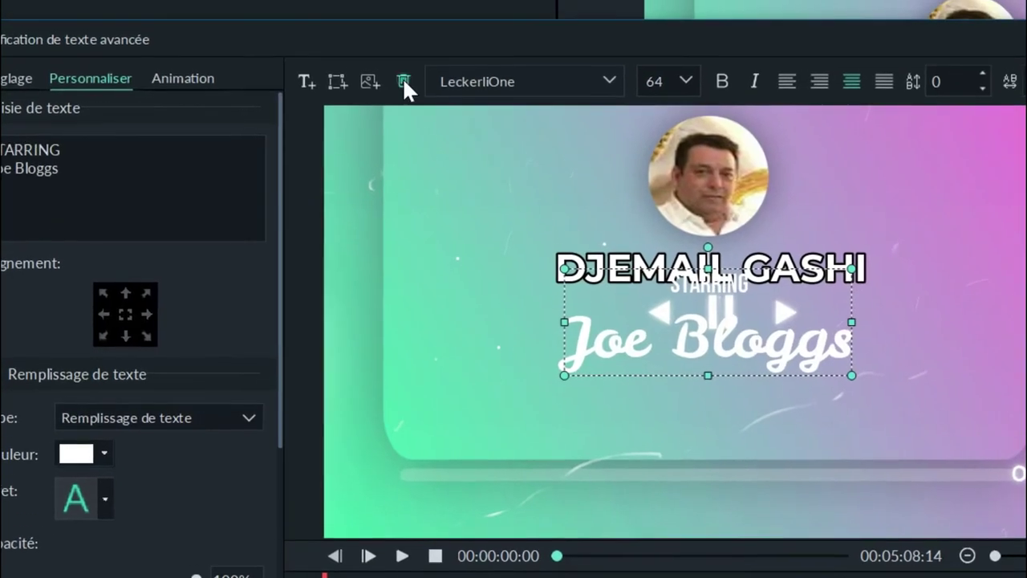
left_click(404, 81)
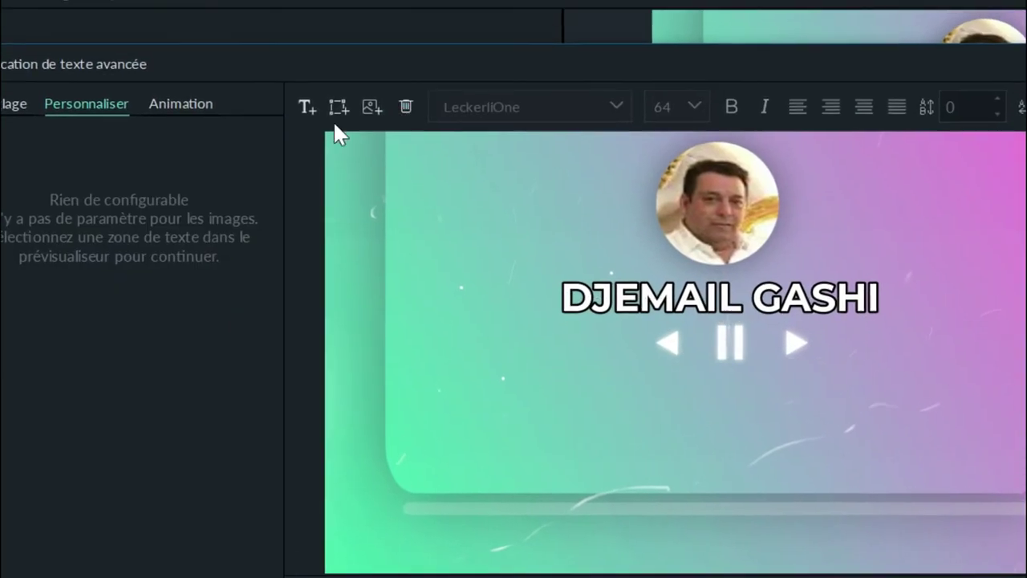
Insert a rectangular text shape near the card's upper corner beside the portrait and remove its orange fill
left_click(338, 81)
left_click(417, 221)
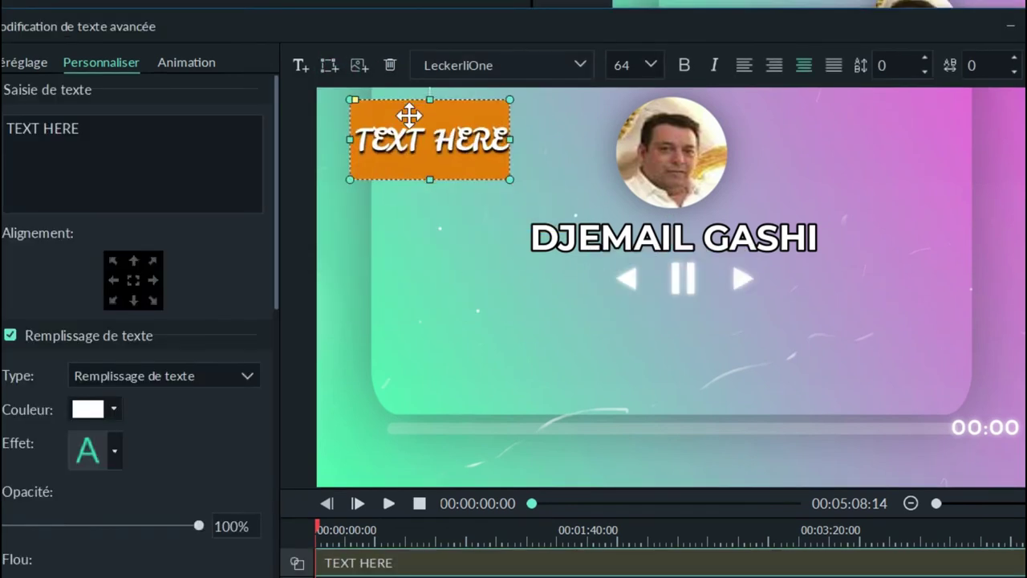
left_click_drag(446, 102, 449, 115)
left_click_drag(365, 145, 371, 149)
scroll(258, 298, "down", 5)
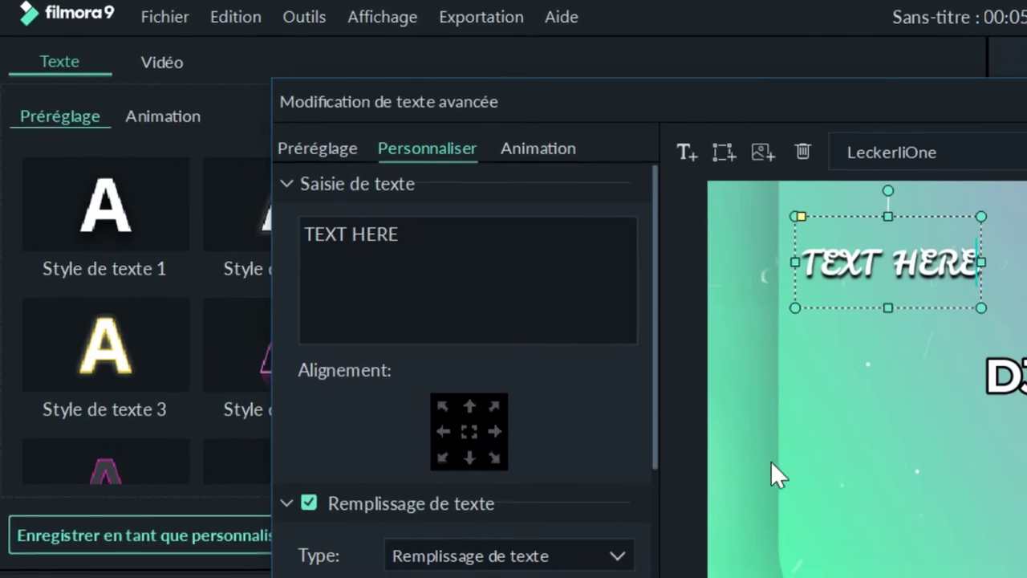
Replace the shape's placeholder text with "LISTEN OF YOUTUBE" on two lines
left_click(112, 144)
left_click_drag(431, 231, 249, 209)
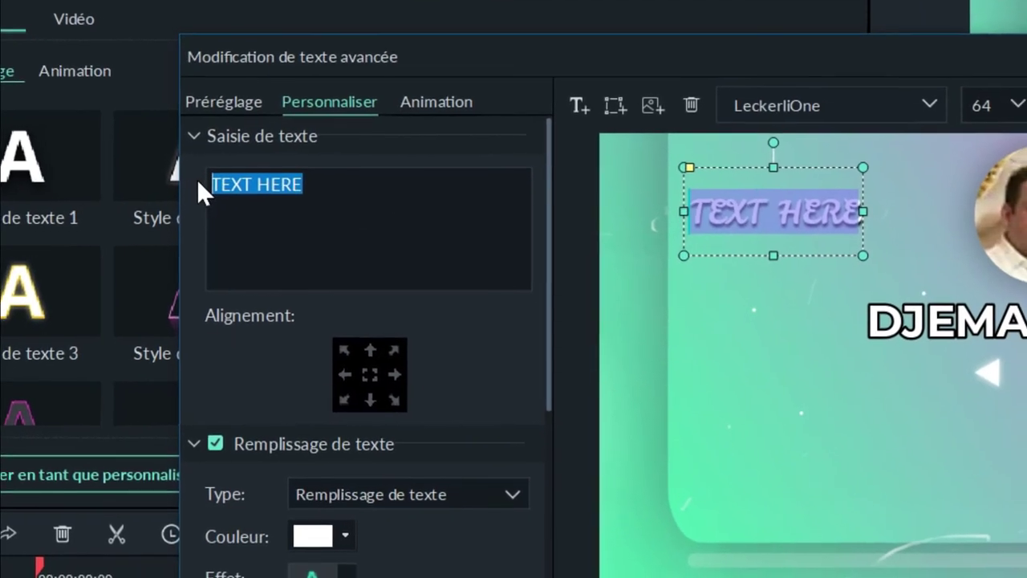
type("LIST")
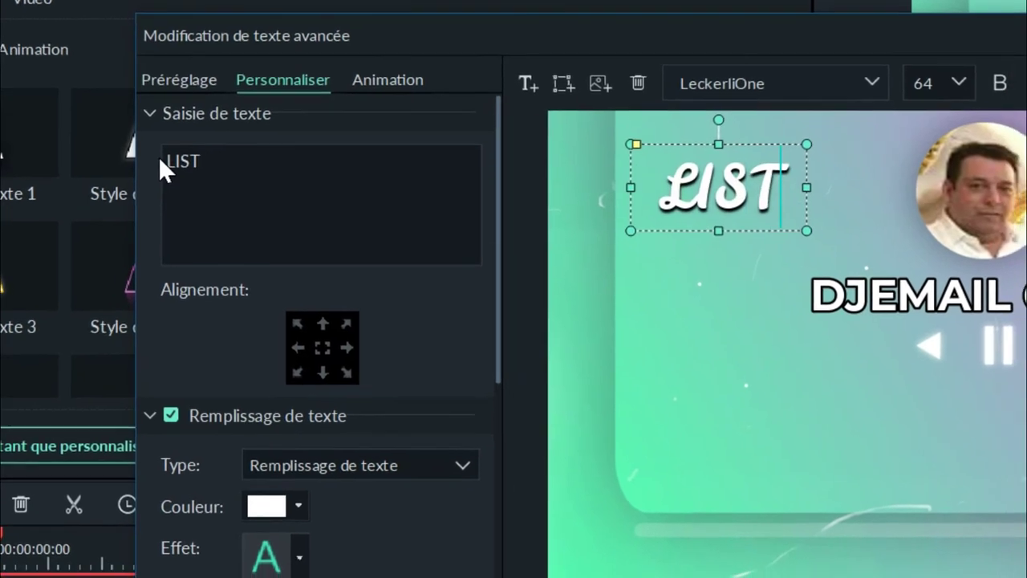
type("EN OF")
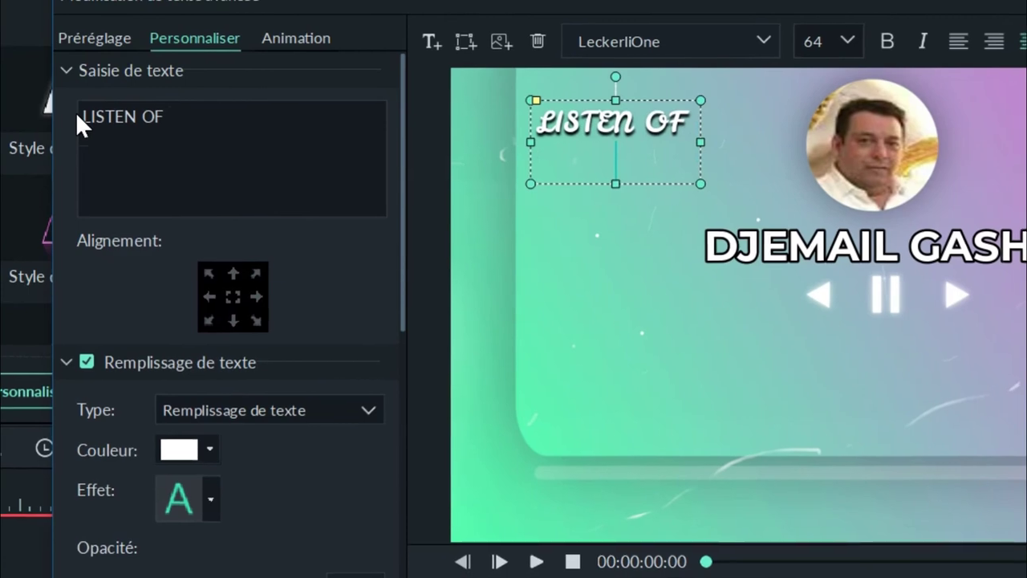
key("Return")
type("YOUTUBZ")
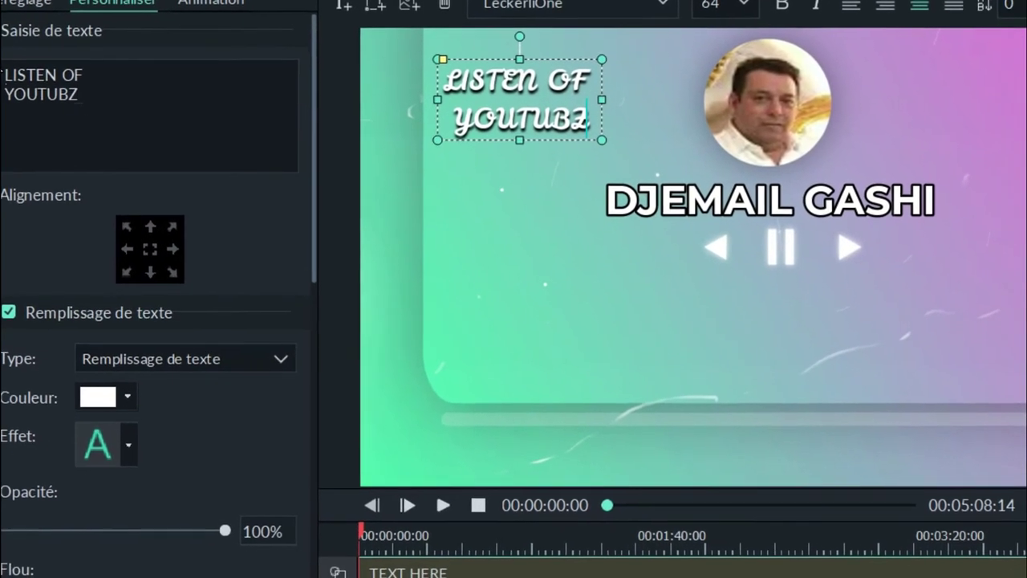
key("BackSpace")
type("E")
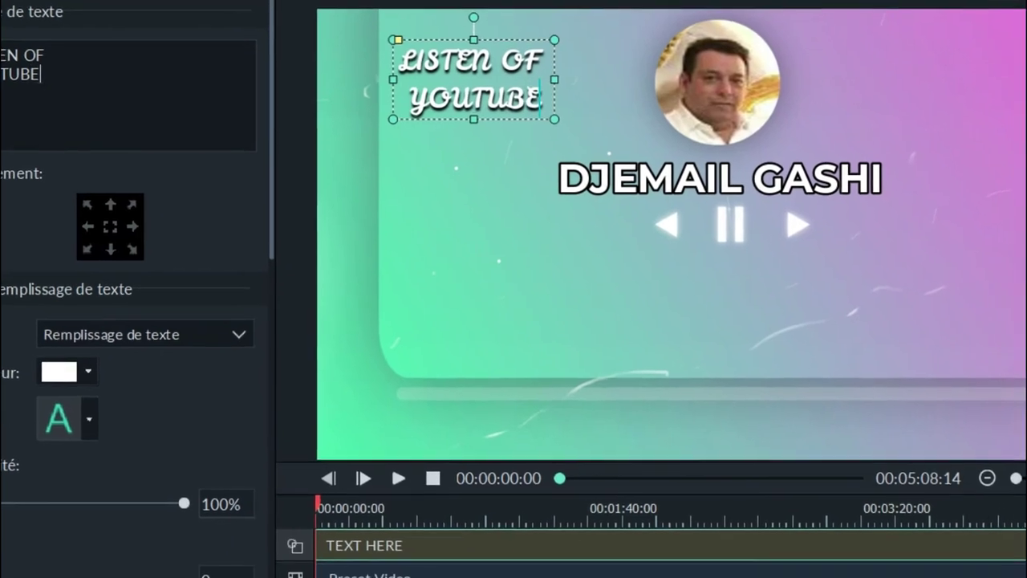
Set the "LISTEN OF YOUTUBE" label's font to Montserrat Light at size 40
left_click(627, 3)
scroll(638, 177, "down", 7)
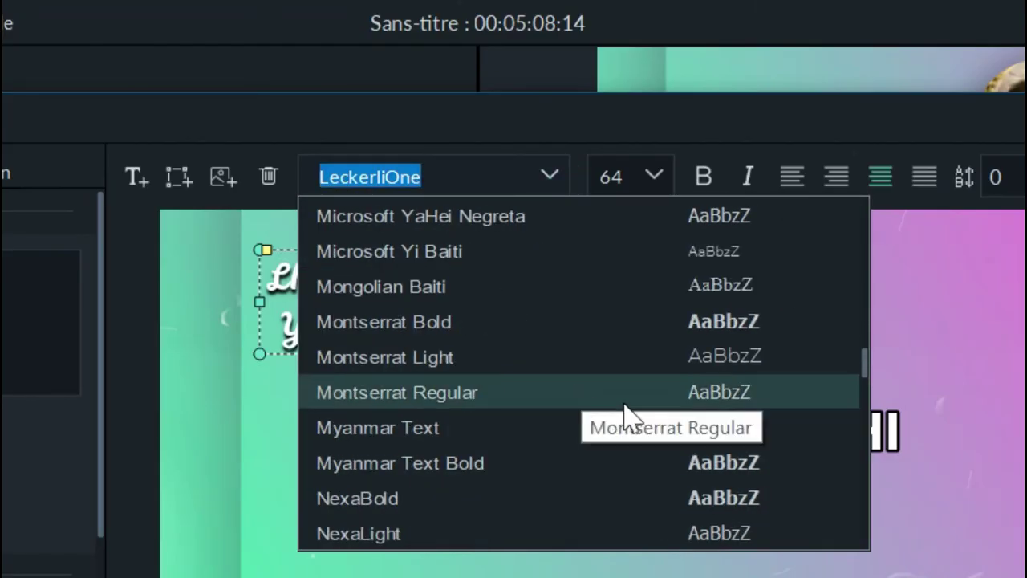
left_click(571, 365)
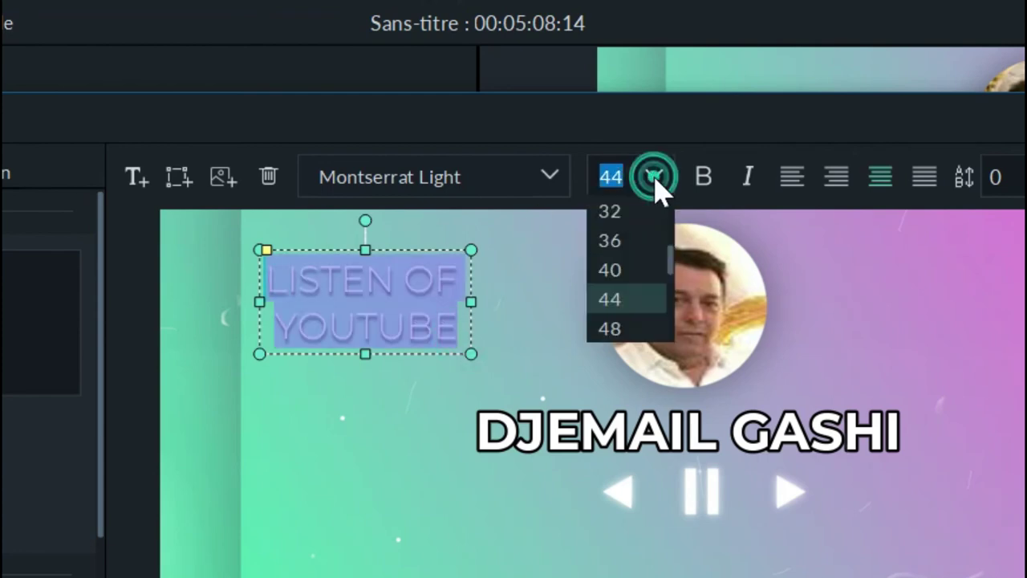
left_click(610, 270)
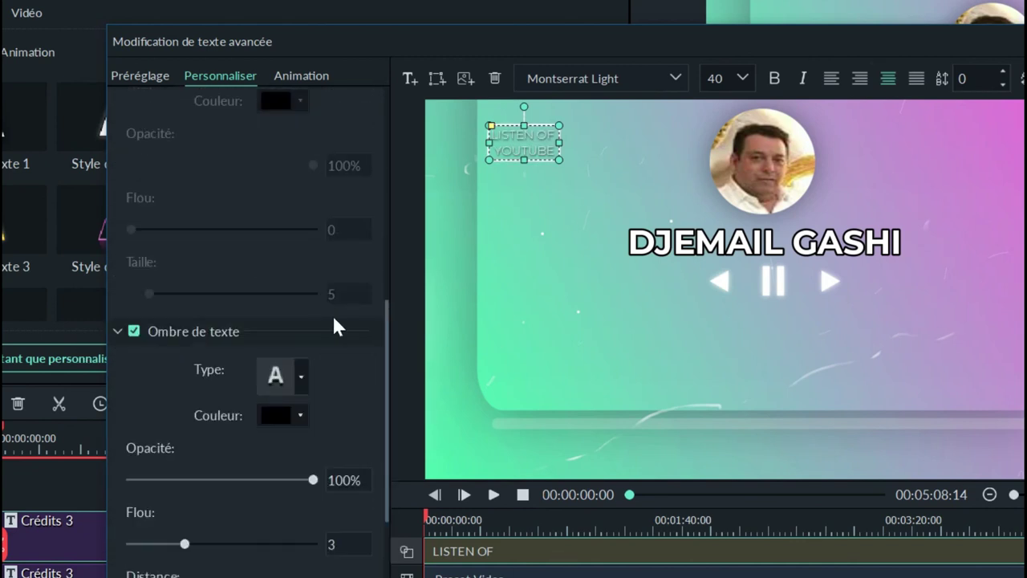
Accept the label's text edits, leave the title editor and play the composition from the start
scroll(333, 325, "up", 10)
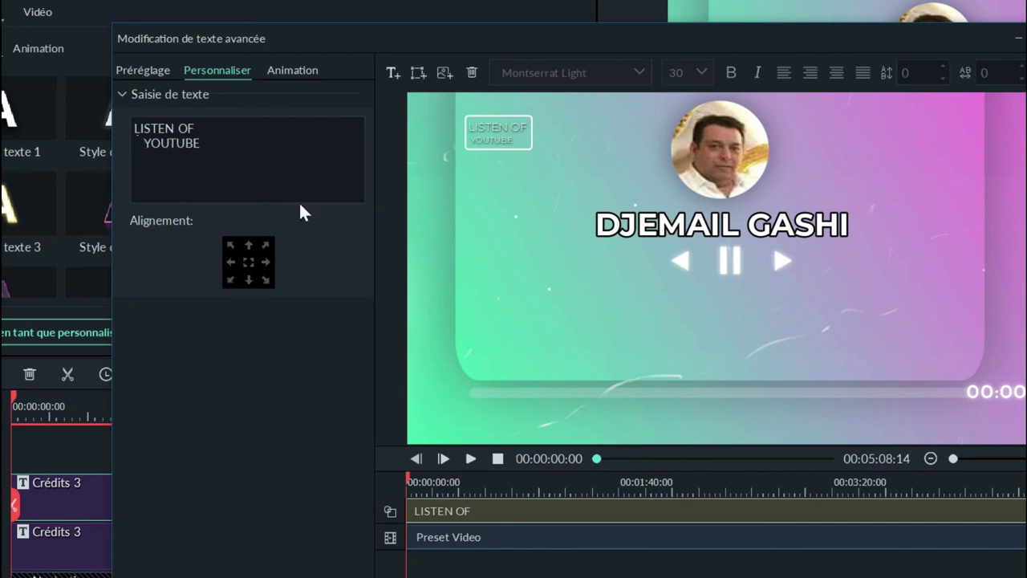
key("Return")
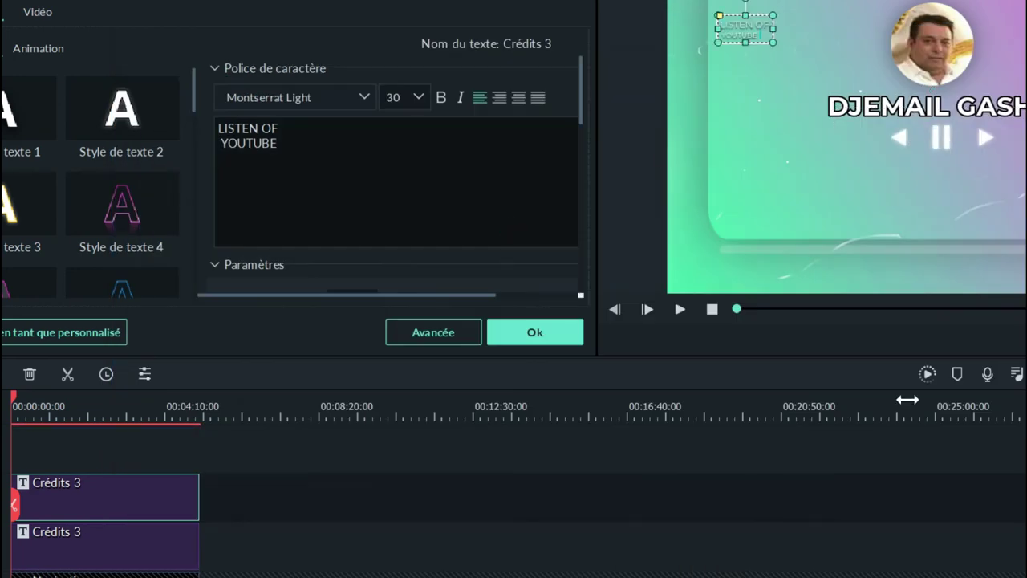
left_click(481, 282)
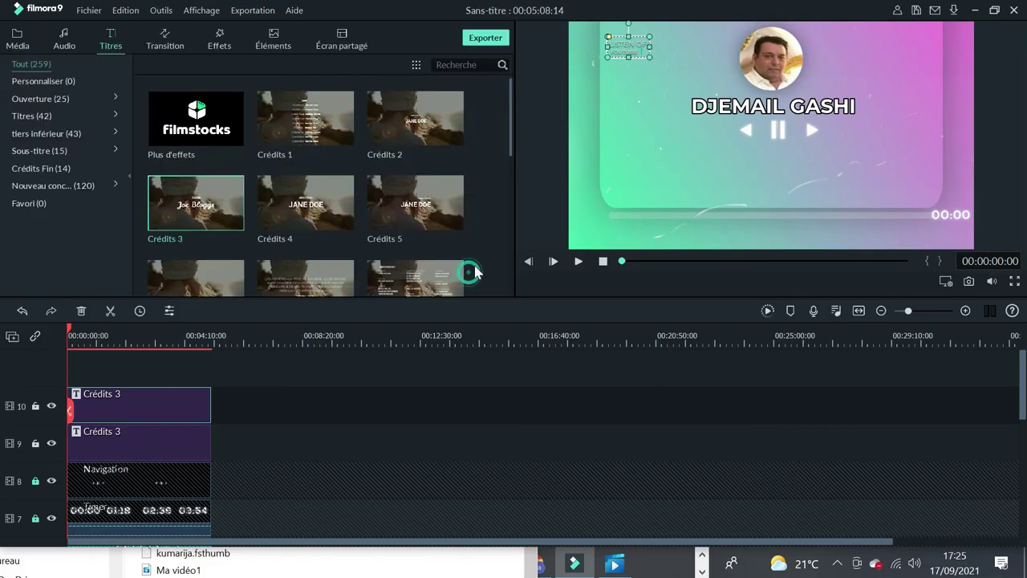
left_click(566, 262)
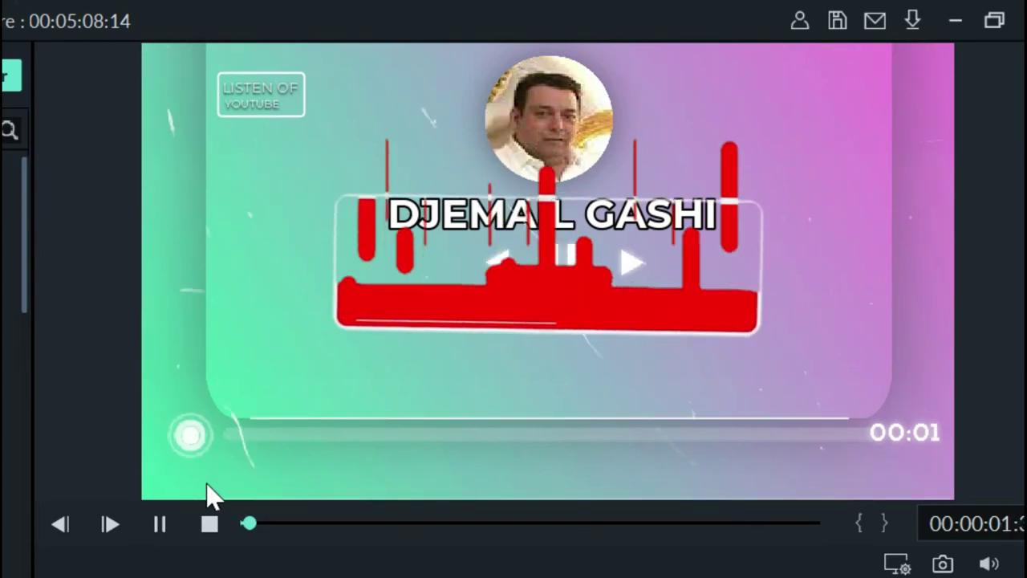